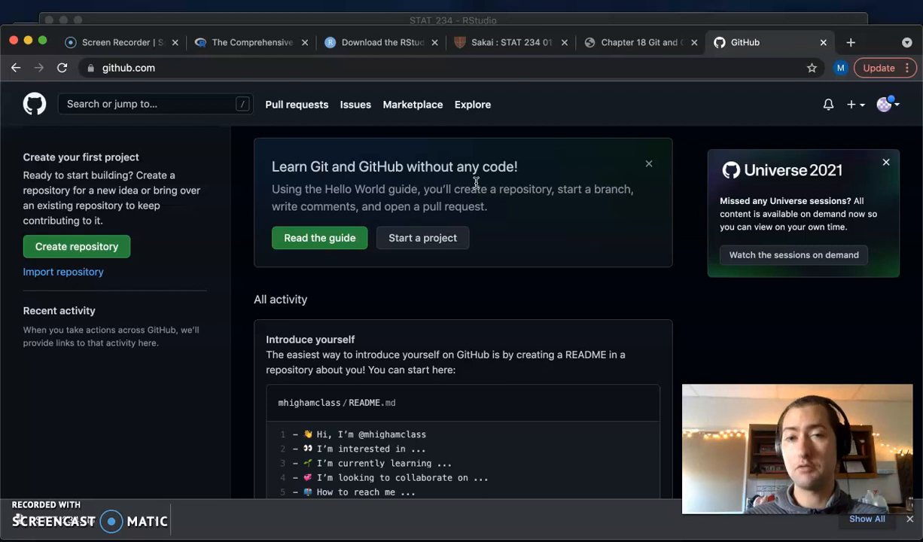
- Bring the RStudio STAT_234 window in front of Chrome and nudge it into place
{"action": "left_click", "coordinate": [499, 22]}
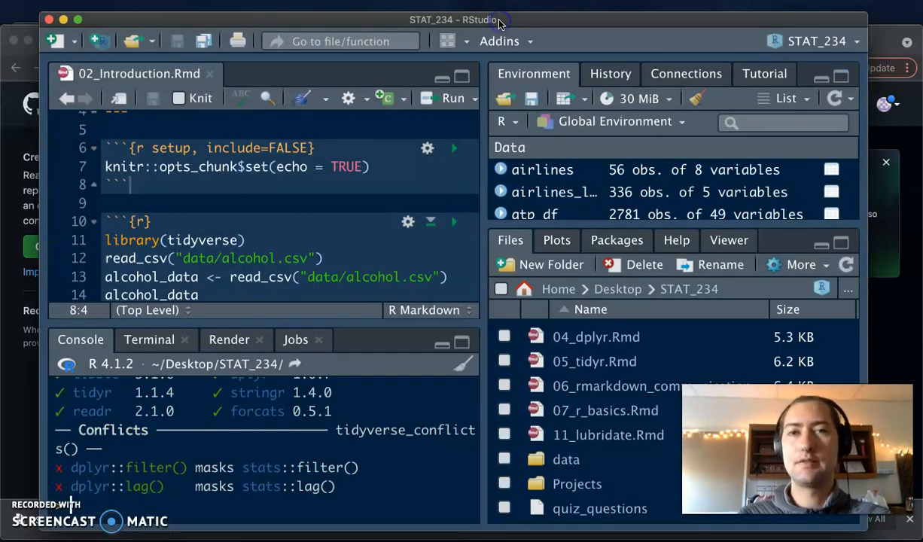
{"action": "left_click_drag", "start_coordinate": [499, 23], "coordinate": [507, 11]}
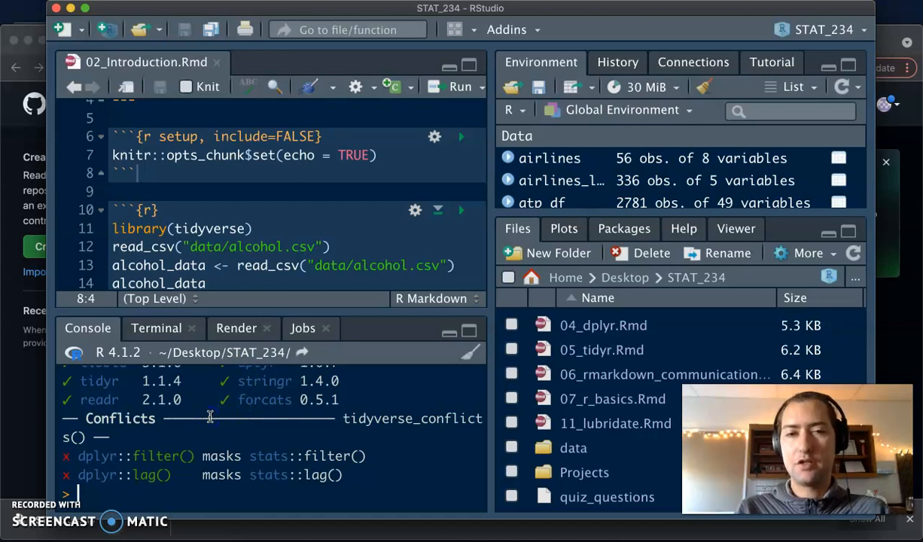
- Install usethis with install.packages("usethis"), then load it with library(usethis)
{"action": "type", "text": "insta"}
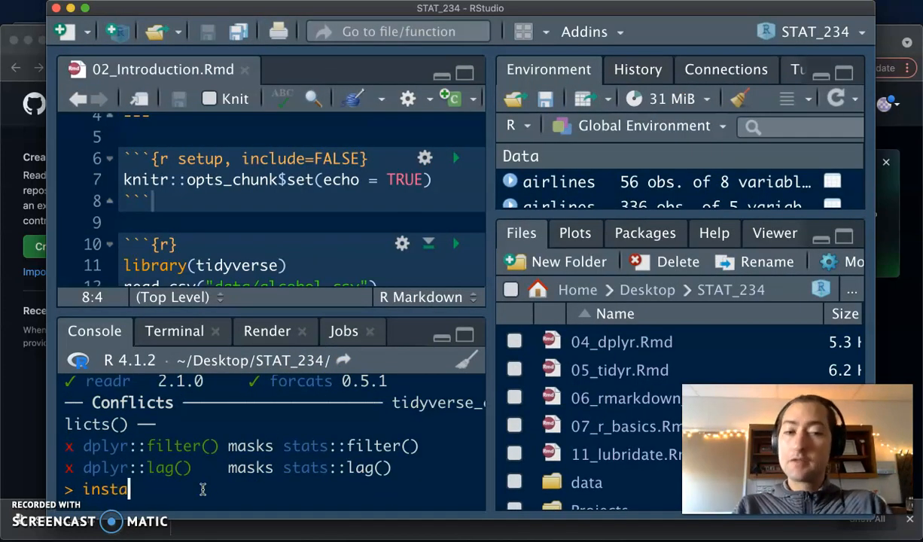
{"action": "type", "text": "ll.packages(\"usethis"}
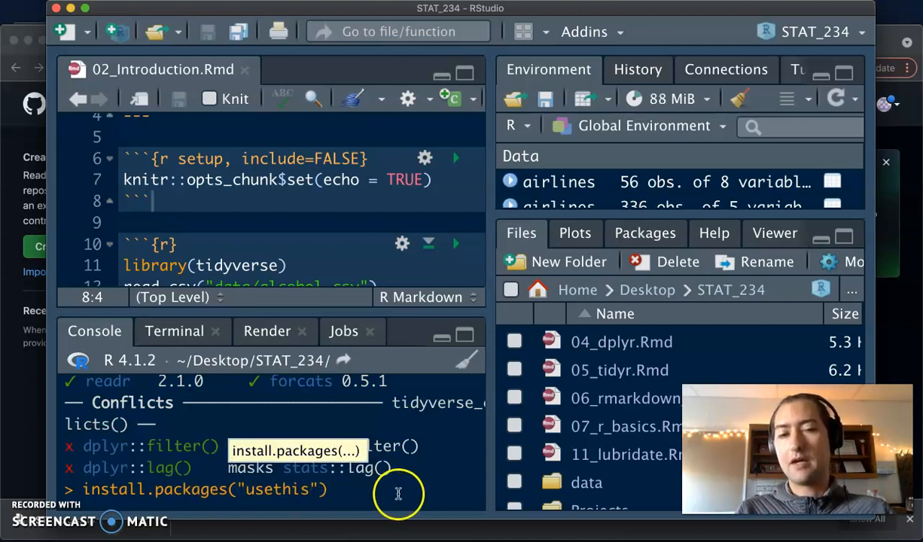
{"action": "left_click", "coordinate": [389, 493]}
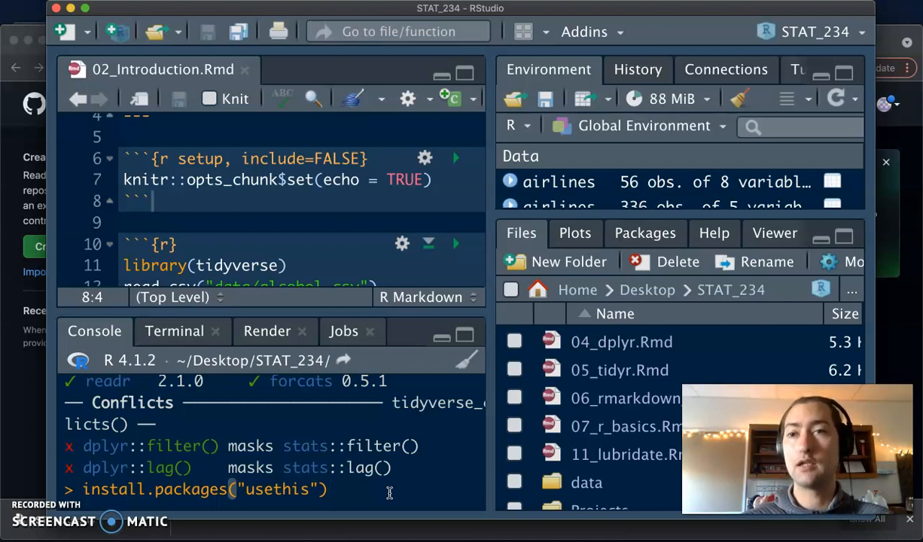
{"action": "key", "text": "Return"}
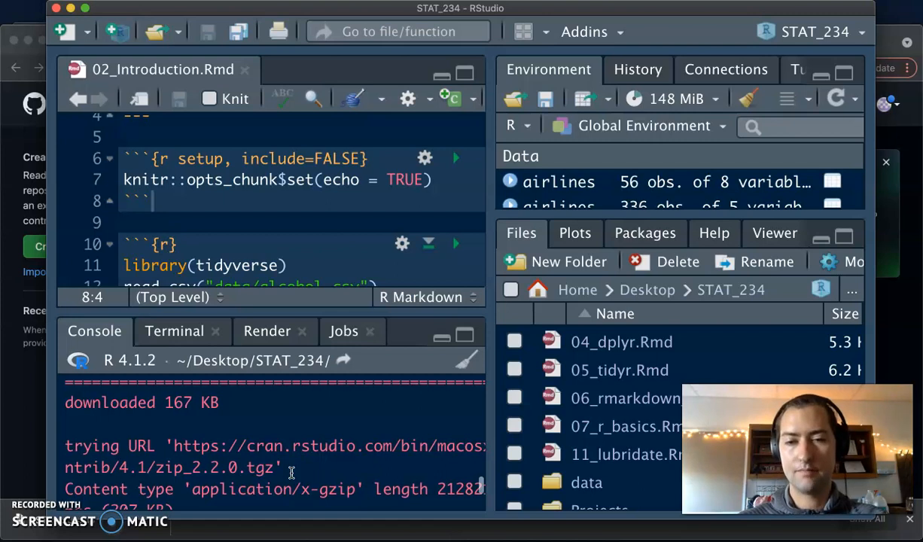
{"action": "scroll", "coordinate": [291, 472], "scroll_direction": "up", "scroll_amount": 2}
{"action": "scroll", "coordinate": [292, 473], "scroll_direction": "up", "scroll_amount": 1}
{"action": "scroll", "coordinate": [292, 472], "scroll_direction": "down", "scroll_amount": 5}
{"action": "scroll", "coordinate": [292, 473], "scroll_direction": "up", "scroll_amount": 9}
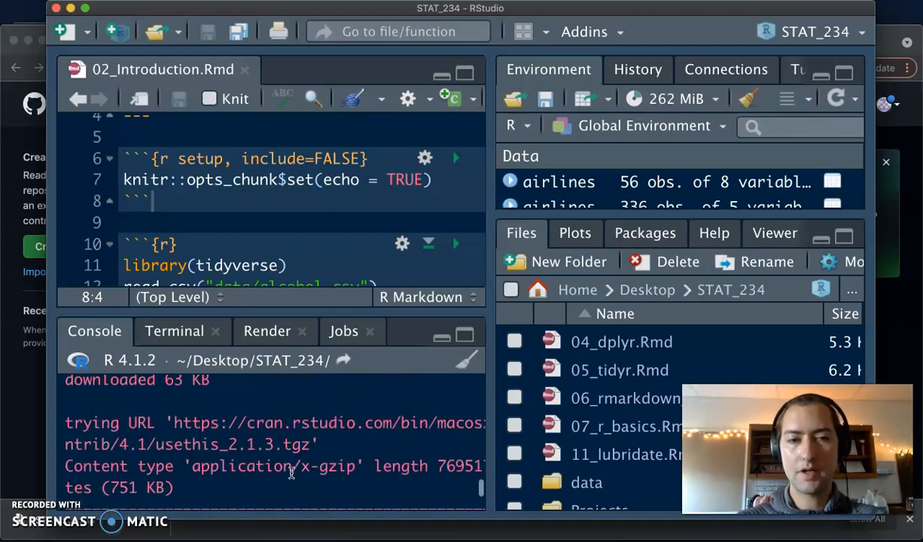
{"action": "scroll", "coordinate": [291, 472], "scroll_direction": "down", "scroll_amount": 3}
{"action": "type", "text": "li"}
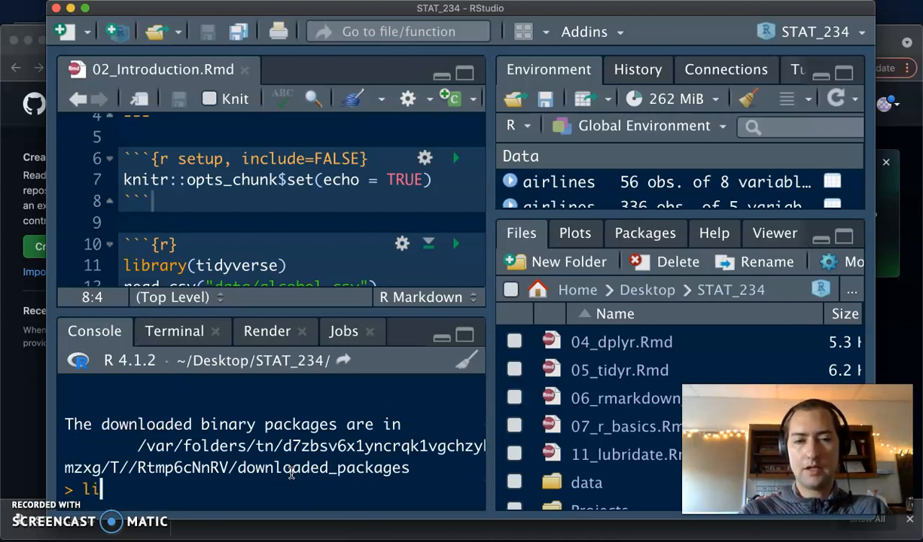
{"action": "type", "text": "brary(usethis"}
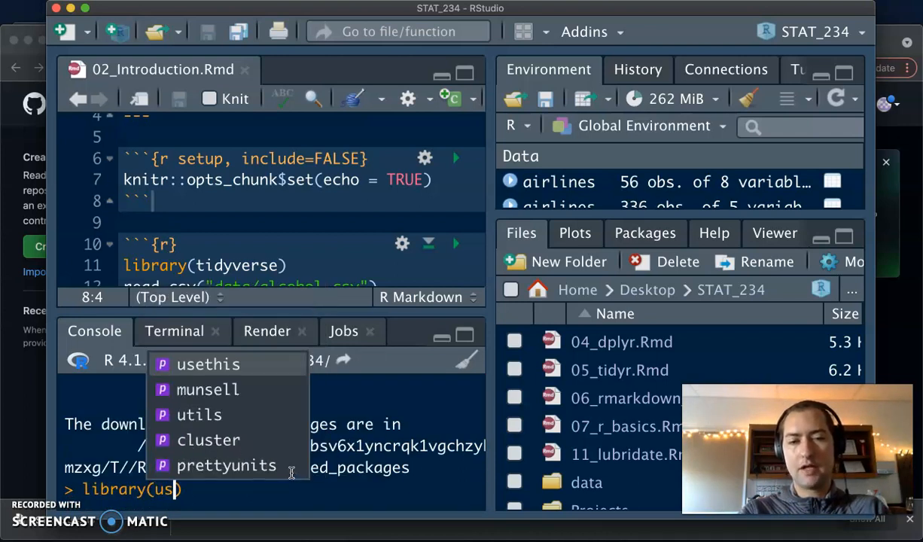
{"action": "key", "text": "Return"}
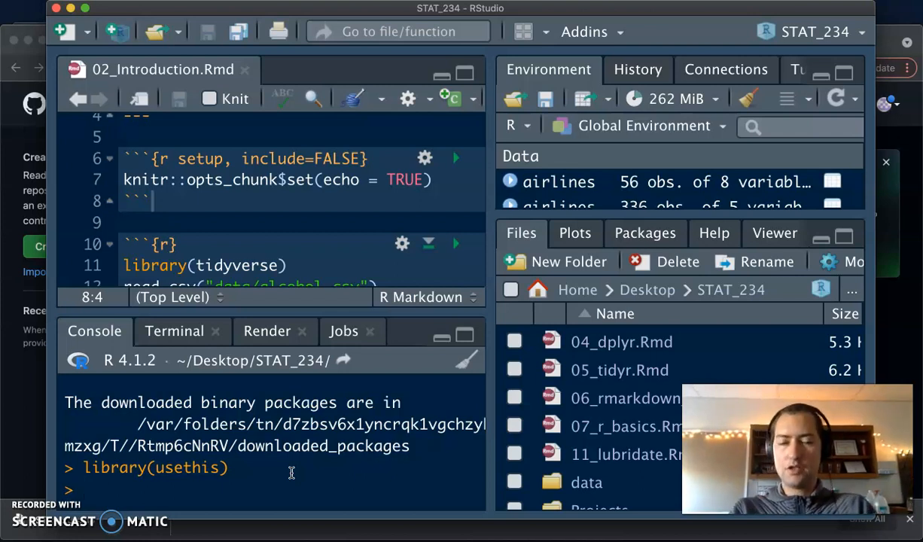
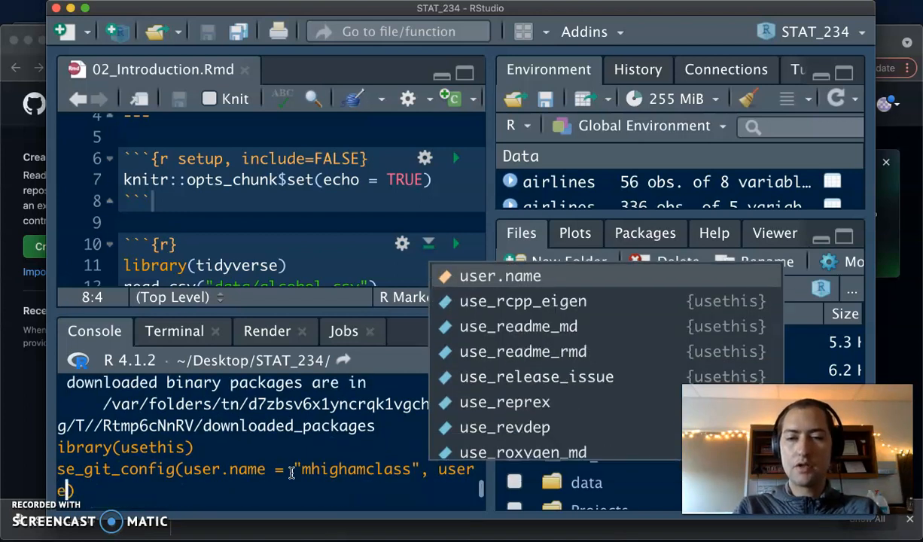
- Run use_git_config() with the GitHub account's user name and e-mail address, widening the panes to fit
{"action": "left_click", "coordinate": [305, 467]}
{"action": "scroll", "coordinate": [288, 458], "scroll_direction": "left", "scroll_amount": 1}
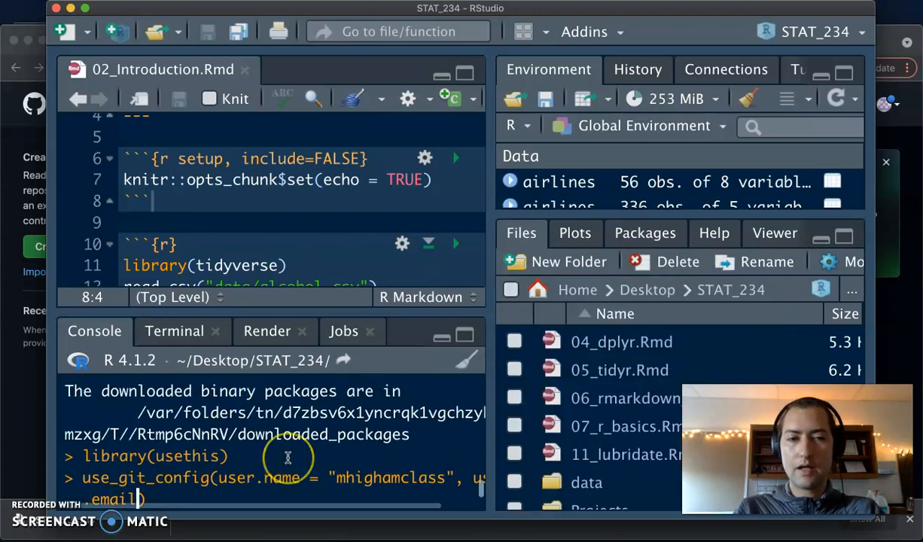
{"action": "left_click_drag", "start_coordinate": [489, 331], "coordinate": [738, 314]}
{"action": "left_click_drag", "start_coordinate": [100, 493], "coordinate": [87, 489]}
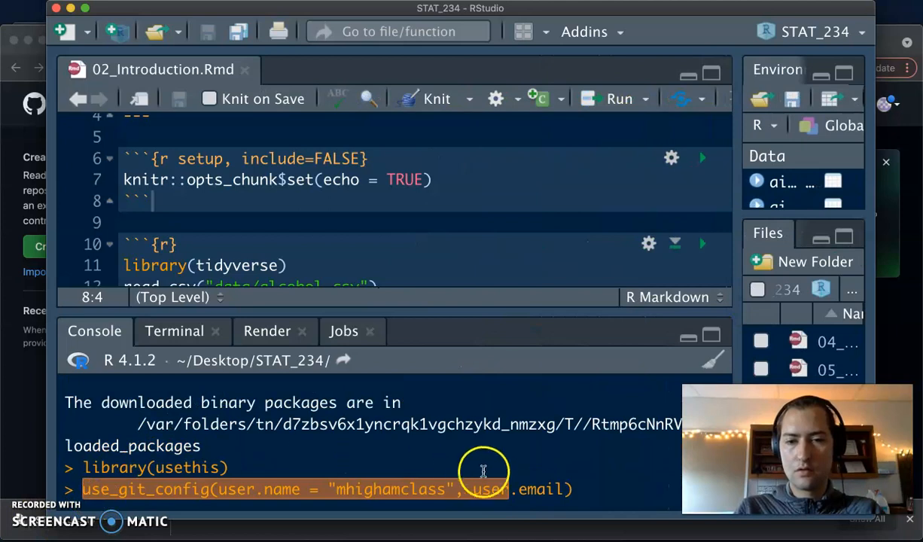
{"action": "left_click", "coordinate": [562, 489]}
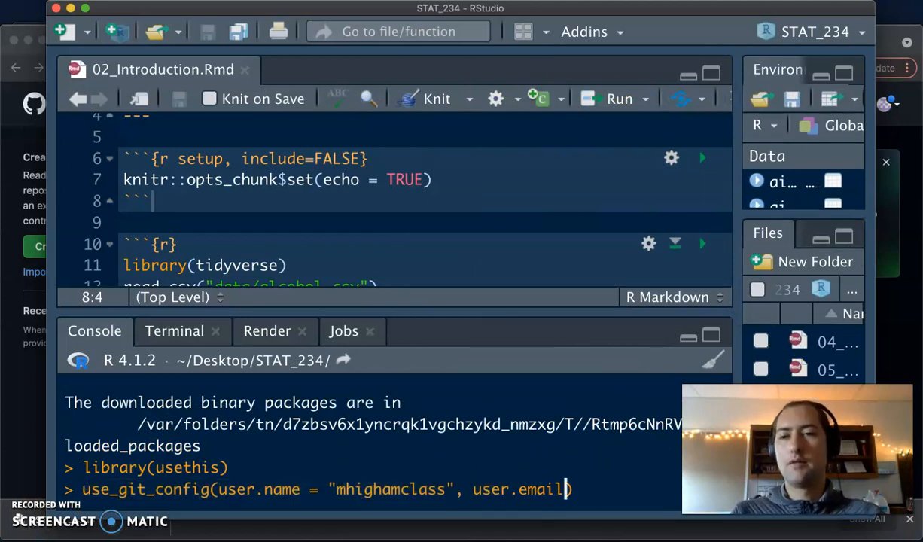
{"action": "left_click", "coordinate": [566, 489]}
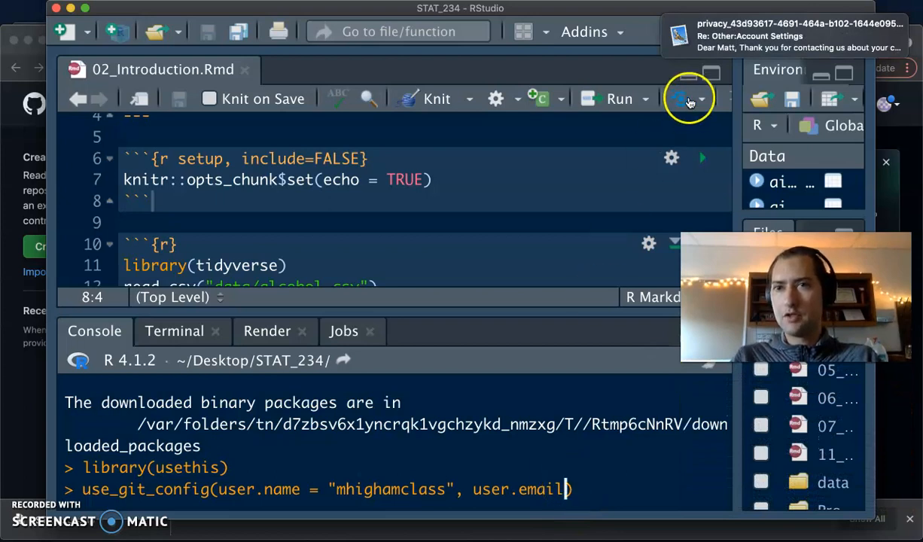
{"action": "left_click", "coordinate": [881, 27]}
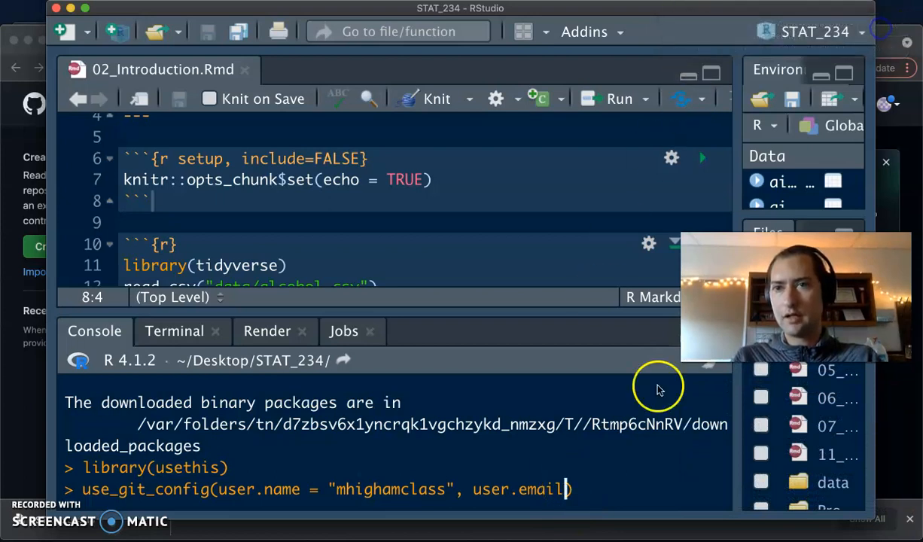
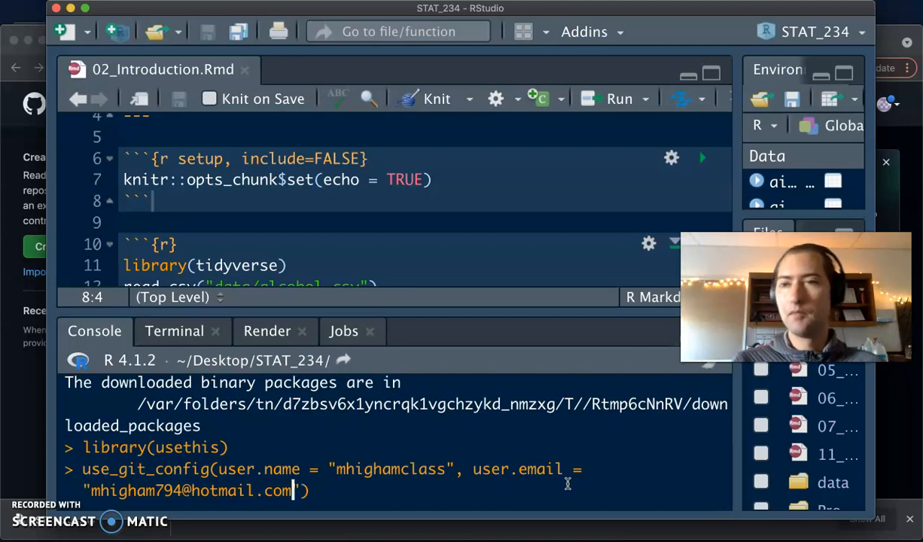
{"action": "key", "text": "Return"}
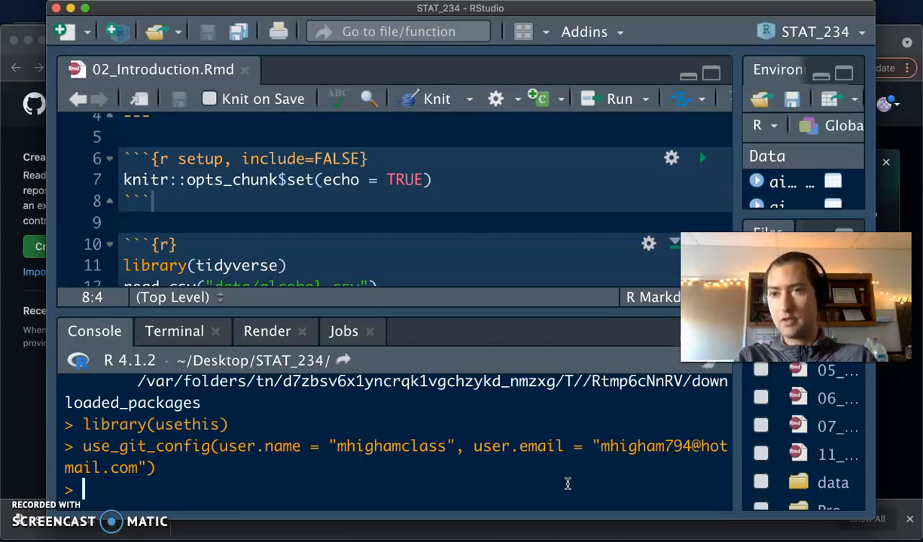
- Run create_github_token(), then bring RStudio back to read the new-token URL in the console
{"action": "type", "text": "create"}
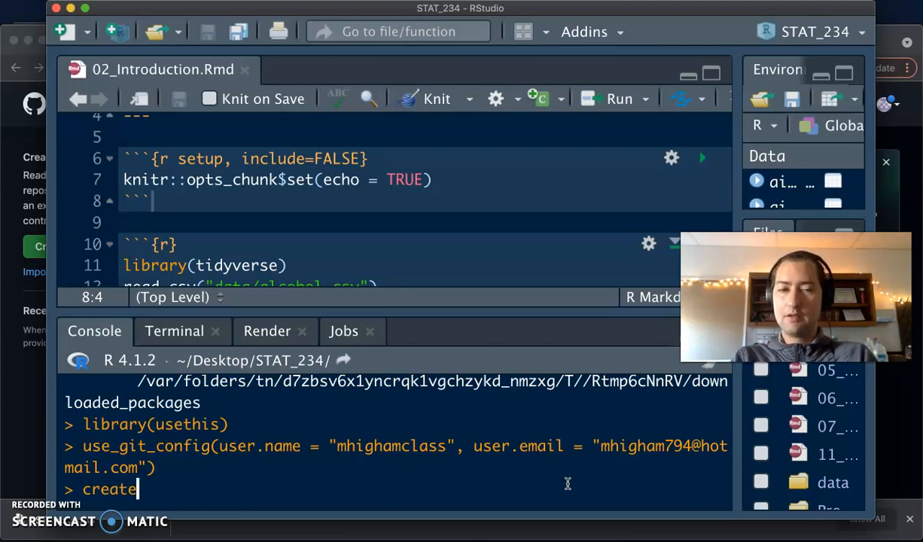
{"action": "type", "text": "_"}
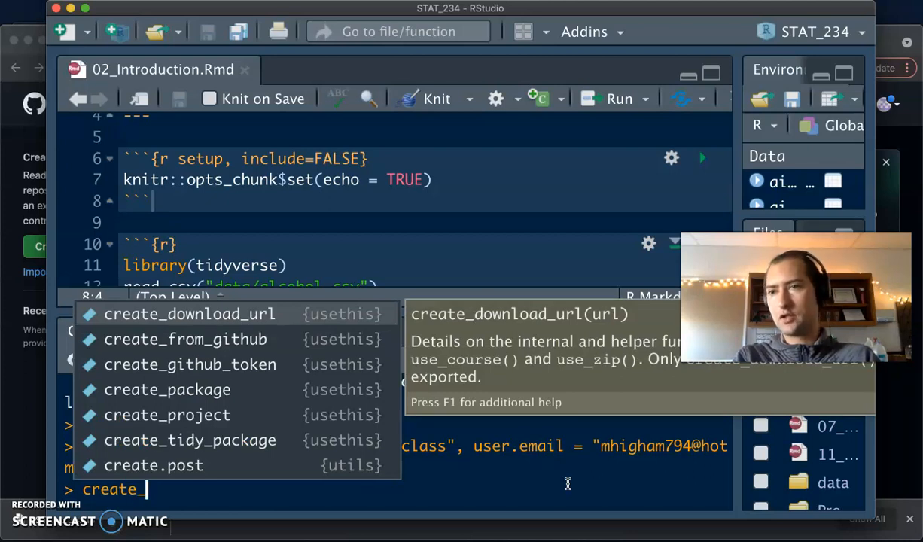
{"action": "type", "text": "gith"}
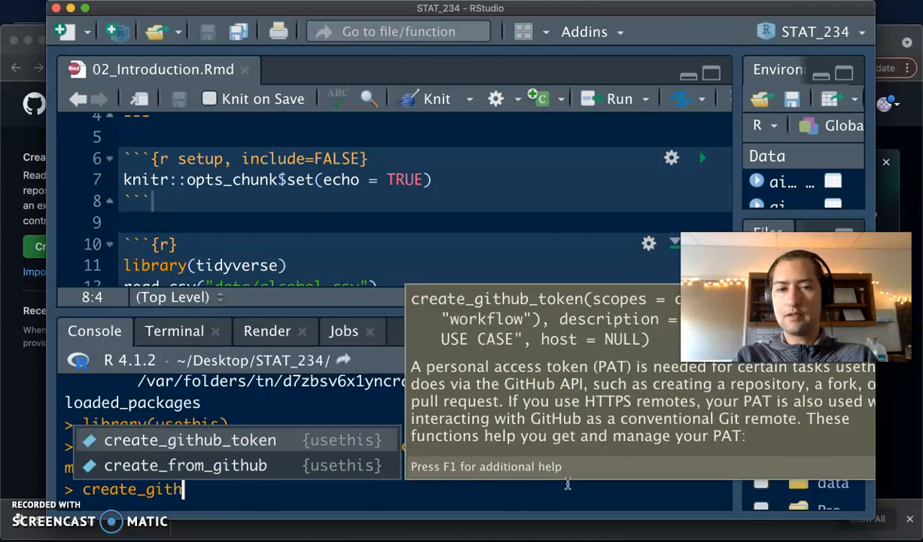
{"action": "type", "text": "ub_token"}
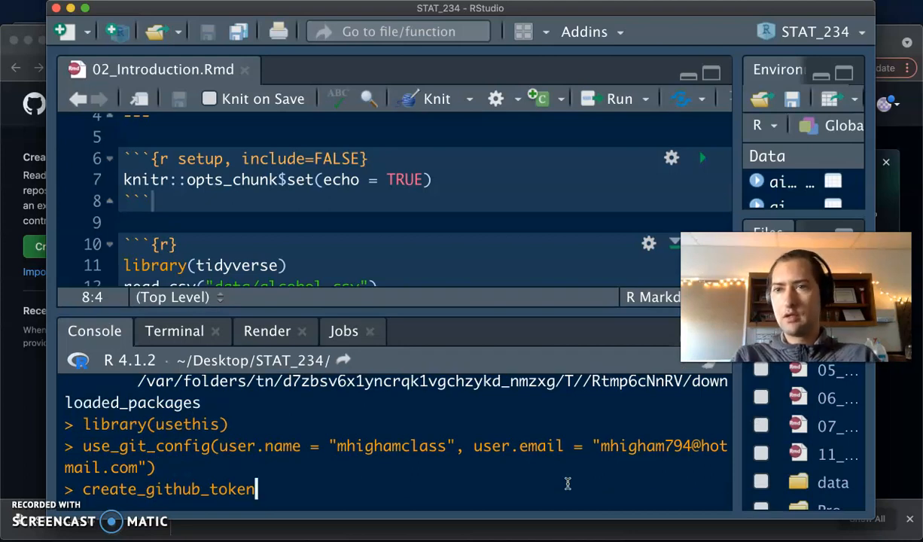
{"action": "type", "text": "("}
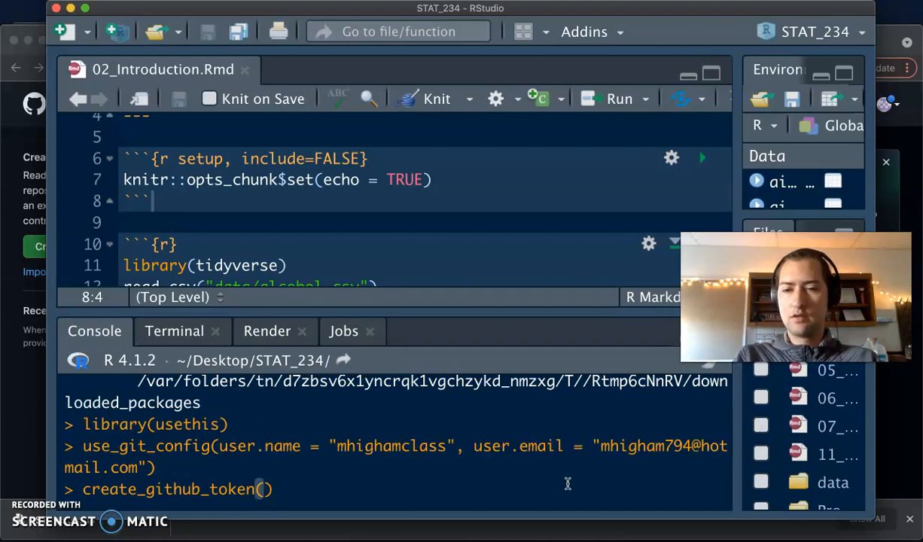
{"action": "key", "text": "Return"}
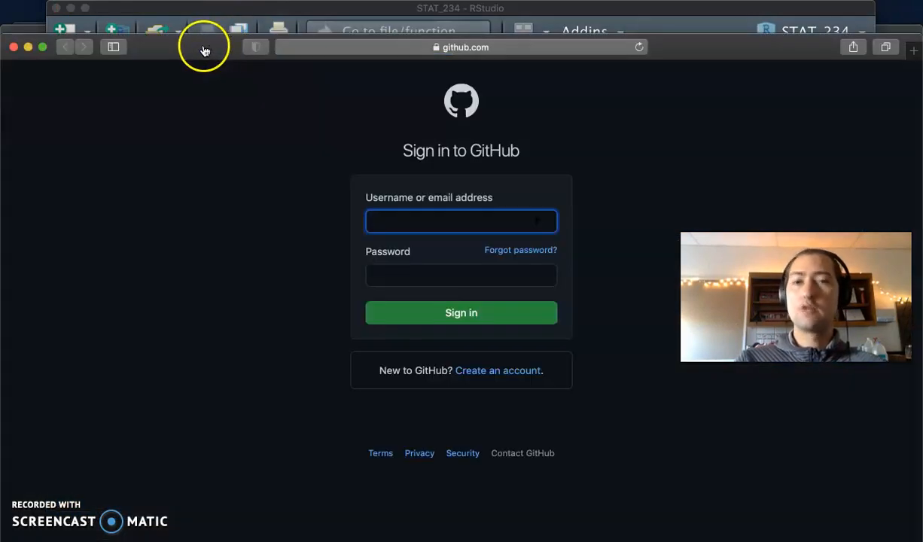
{"action": "left_click_drag", "start_coordinate": [203, 49], "coordinate": [389, 41]}
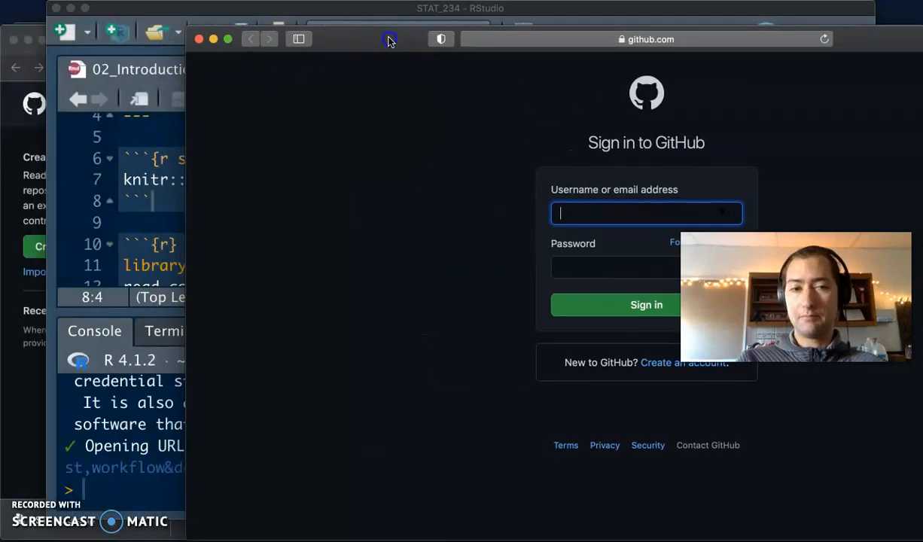
{"action": "left_click", "coordinate": [84, 517]}
{"action": "scroll", "coordinate": [142, 444], "scroll_direction": "up", "scroll_amount": 3}
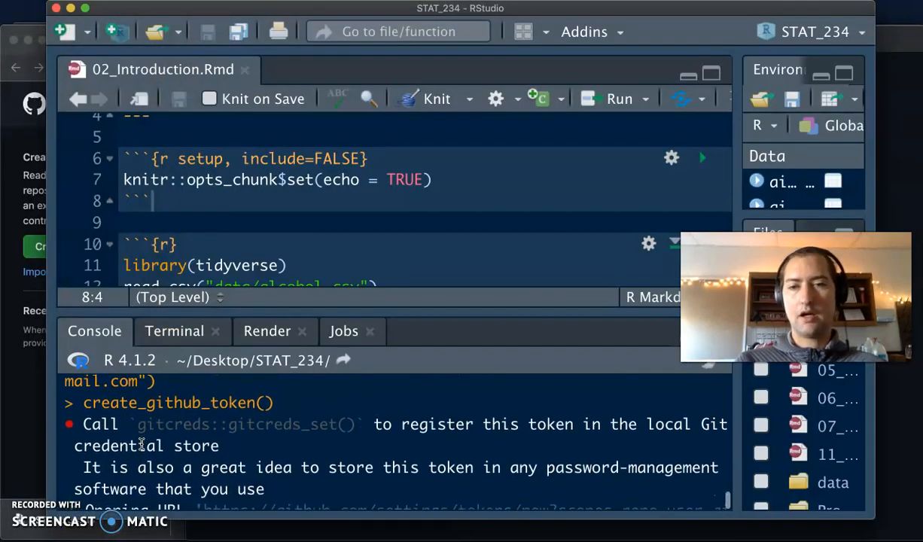
{"action": "scroll", "coordinate": [121, 447], "scroll_direction": "down", "scroll_amount": 1}
{"action": "left_click", "coordinate": [102, 450]}
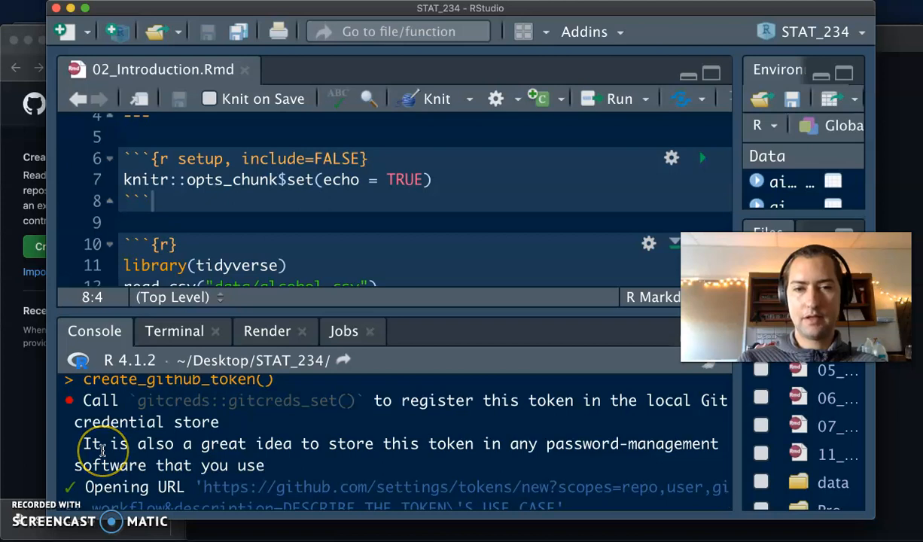
{"action": "scroll", "coordinate": [103, 449], "scroll_direction": "down", "scroll_amount": 1}
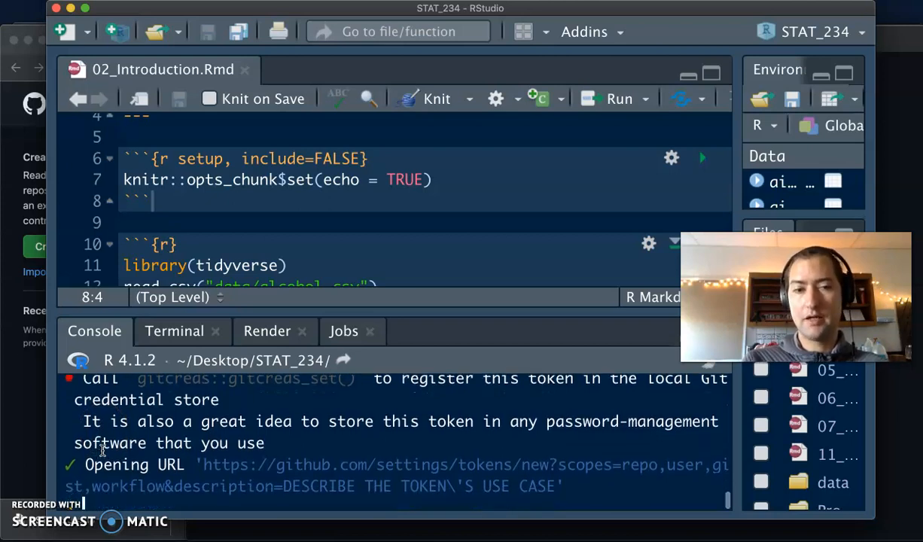
{"action": "scroll", "coordinate": [102, 450], "scroll_direction": "down", "scroll_amount": 1}
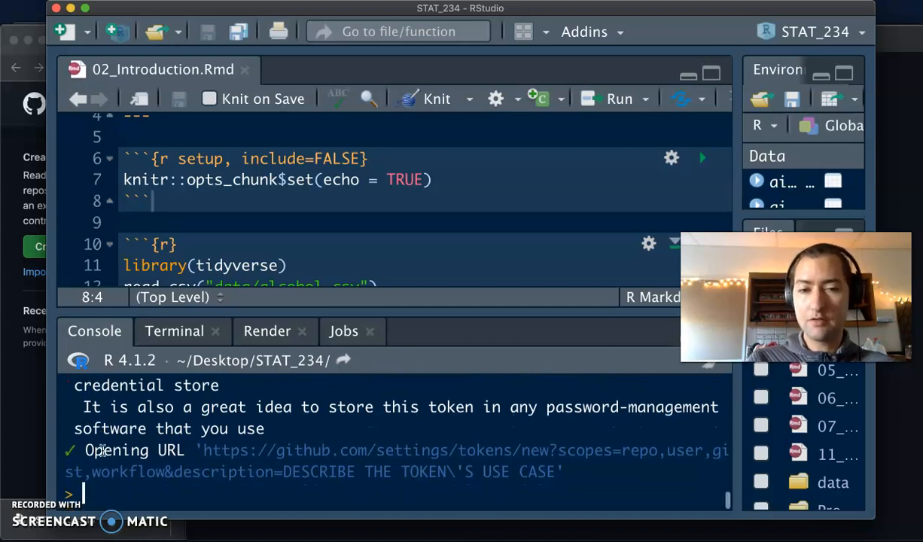
{"action": "left_click", "coordinate": [238, 450]}
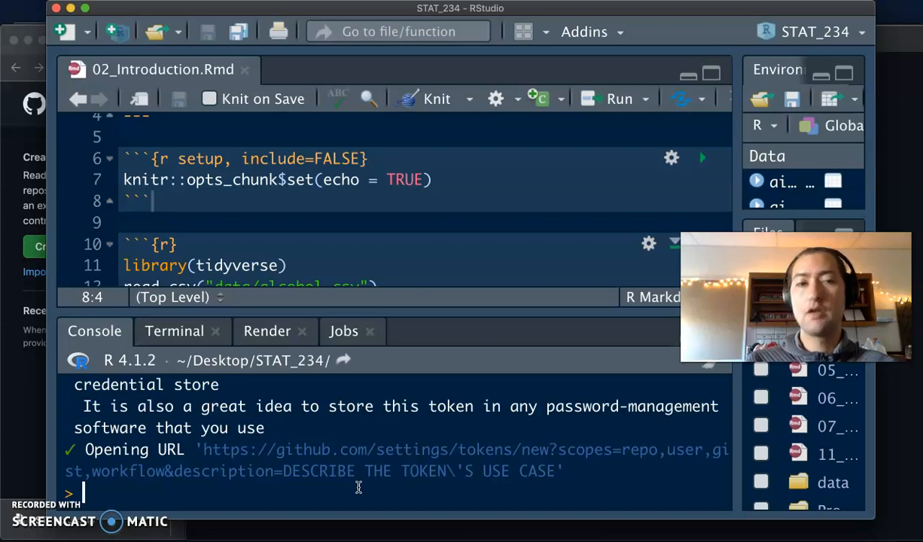
- Switch from RStudio to the browser showing GitHub's New personal access token page
{"action": "left_click", "coordinate": [15, 380]}
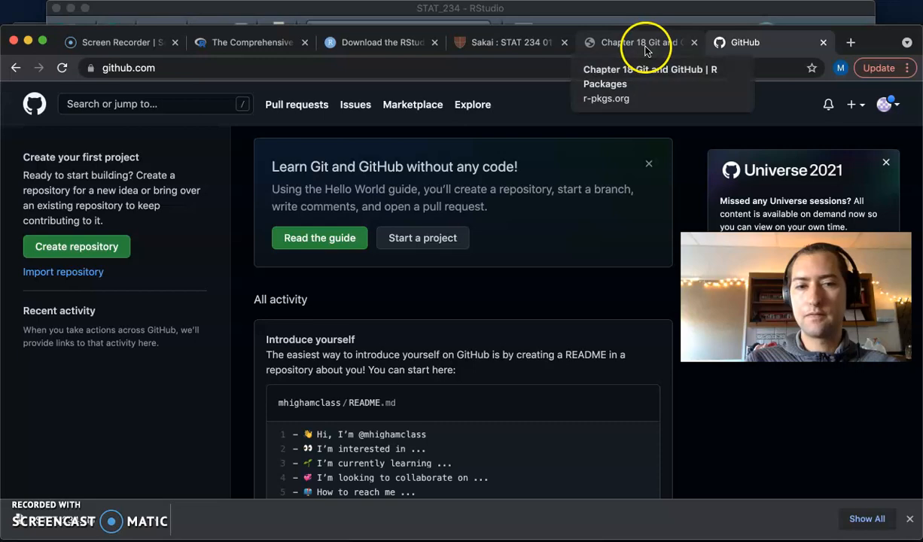
{"action": "left_click", "coordinate": [521, 9]}
{"action": "left_click_drag", "start_coordinate": [521, 9], "coordinate": [517, 9]}
{"action": "mouse_move", "coordinate": [795, 539]}
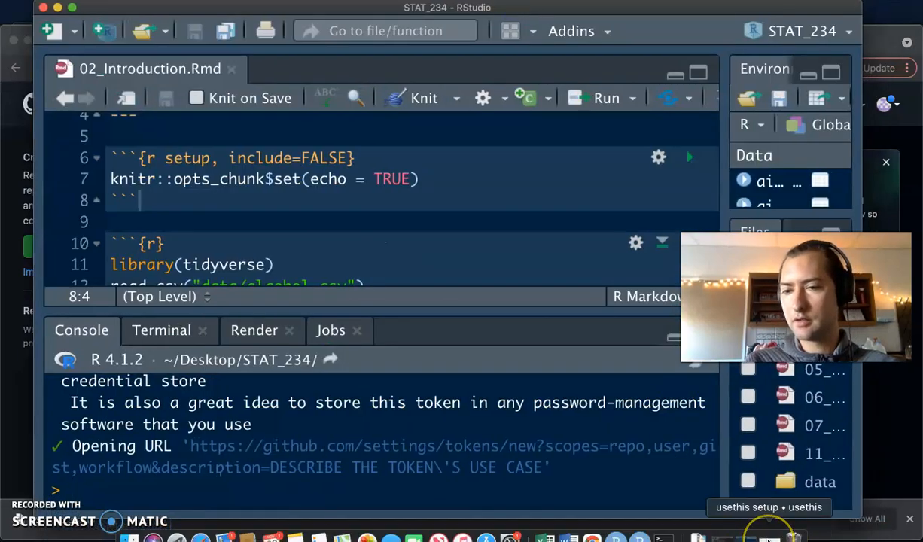
{"action": "left_click", "coordinate": [877, 41]}
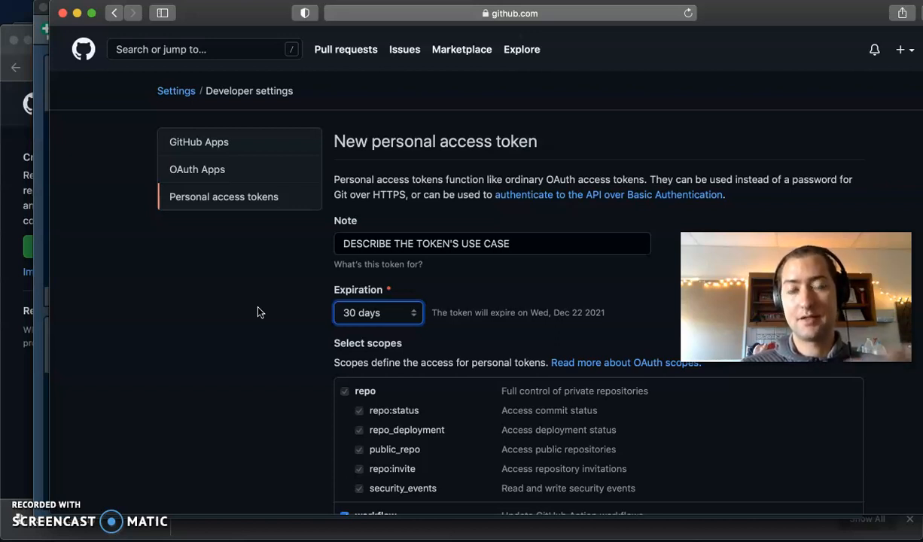
- Replace the placeholder token note with 'GitHub to RStudio', correcting its capitalisation
{"action": "triple_click", "coordinate": [423, 240]}
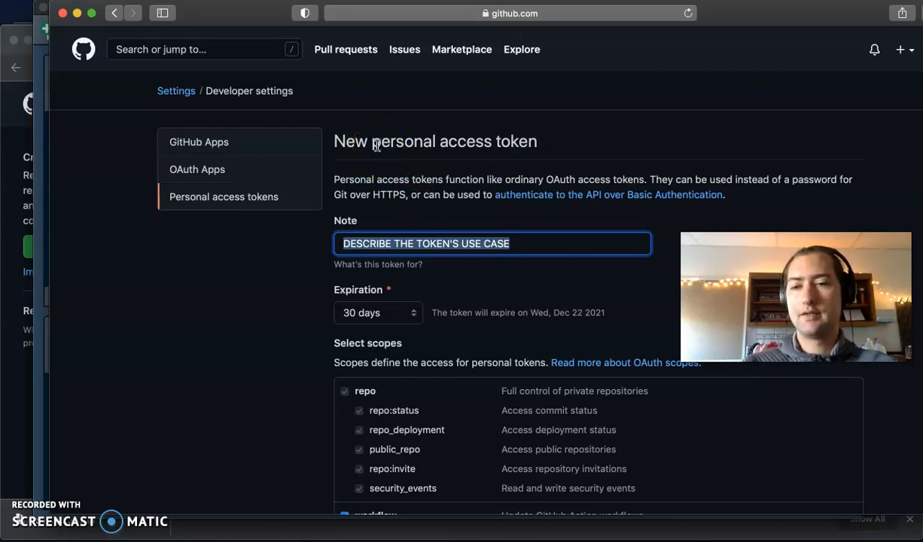
{"action": "key", "text": "BackSpace"}
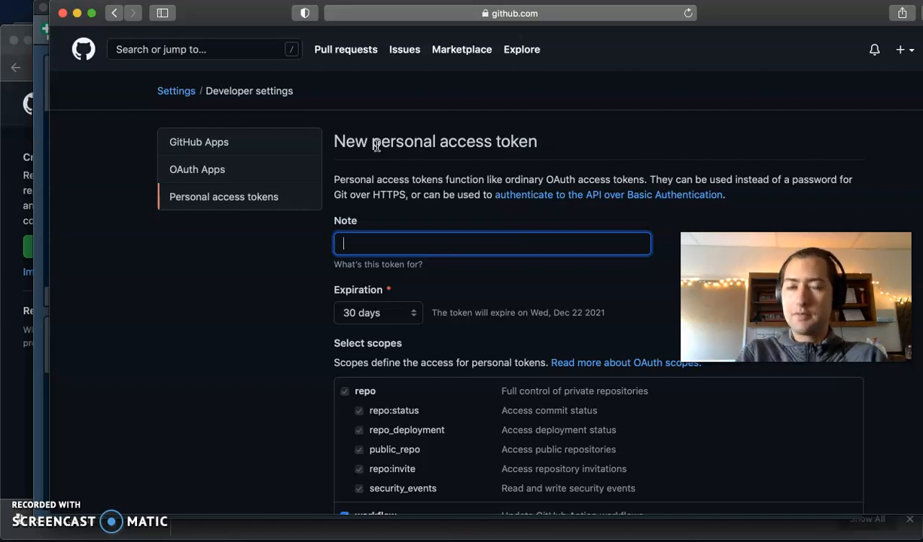
{"action": "type", "text": "G"}
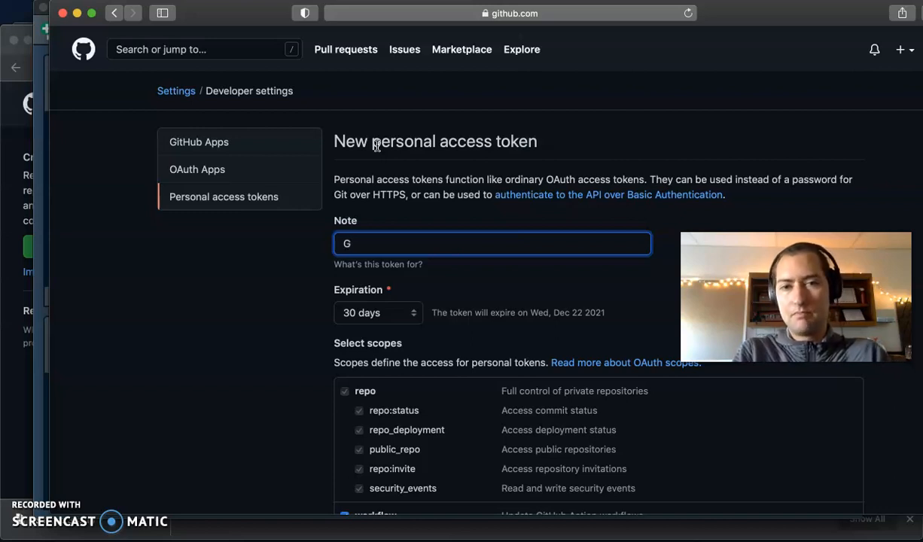
{"action": "type", "text": "itHub to RS"}
{"action": "key", "text": "BackSpace"}
{"action": "type", "text": "studio"}
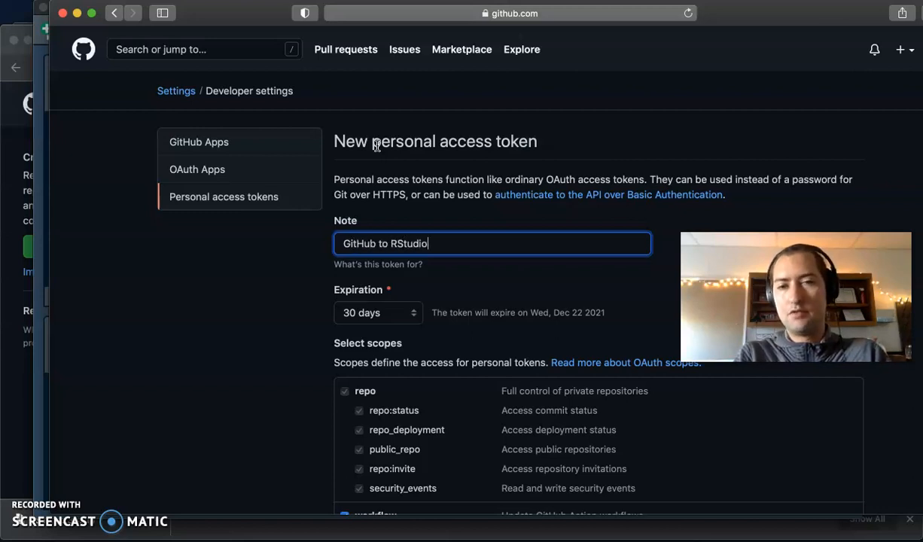
{"action": "left_click", "coordinate": [306, 300]}
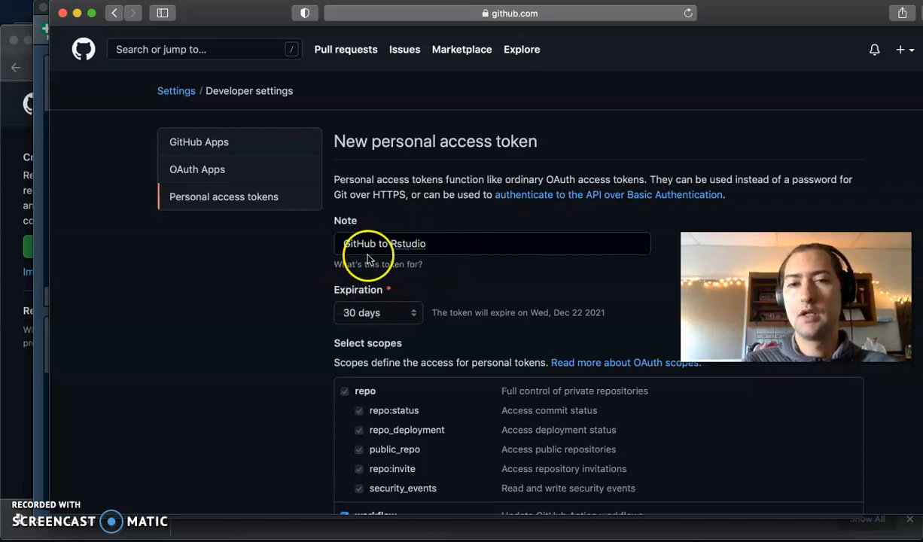
{"action": "left_click", "coordinate": [395, 244]}
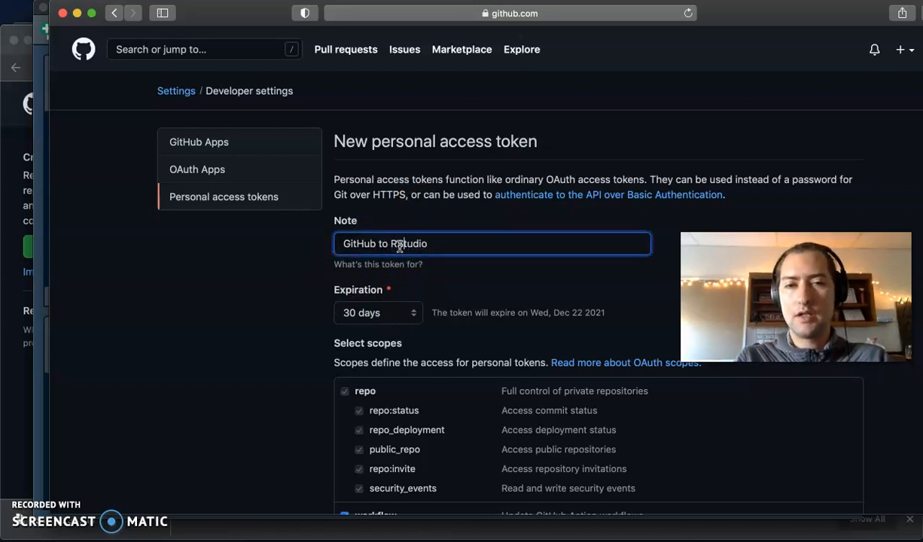
{"action": "left_click", "coordinate": [259, 304]}
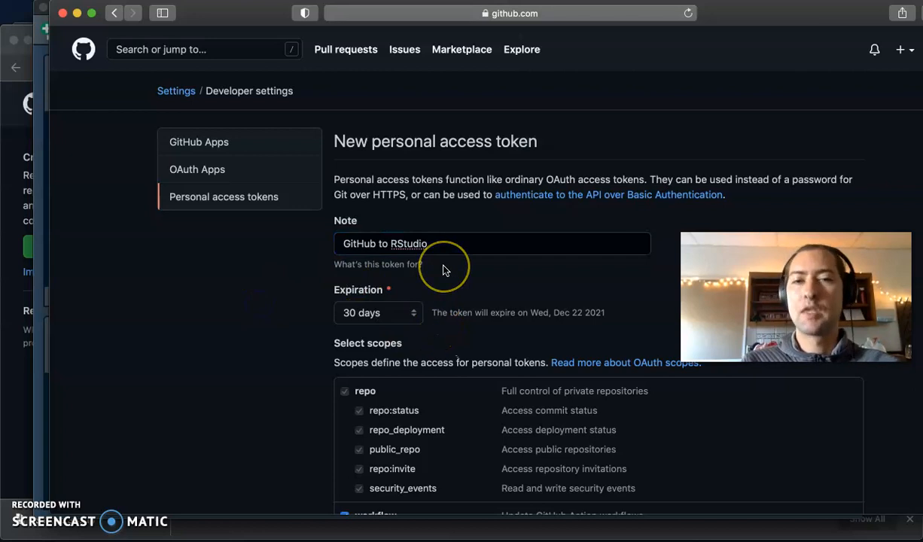
{"action": "scroll", "coordinate": [388, 270], "scroll_direction": "down", "scroll_amount": 3}
{"action": "left_click", "coordinate": [403, 193]}
- Change the token's expiration from No expiration to a Custom date of 11/22/2022
{"action": "left_click", "coordinate": [389, 246]}
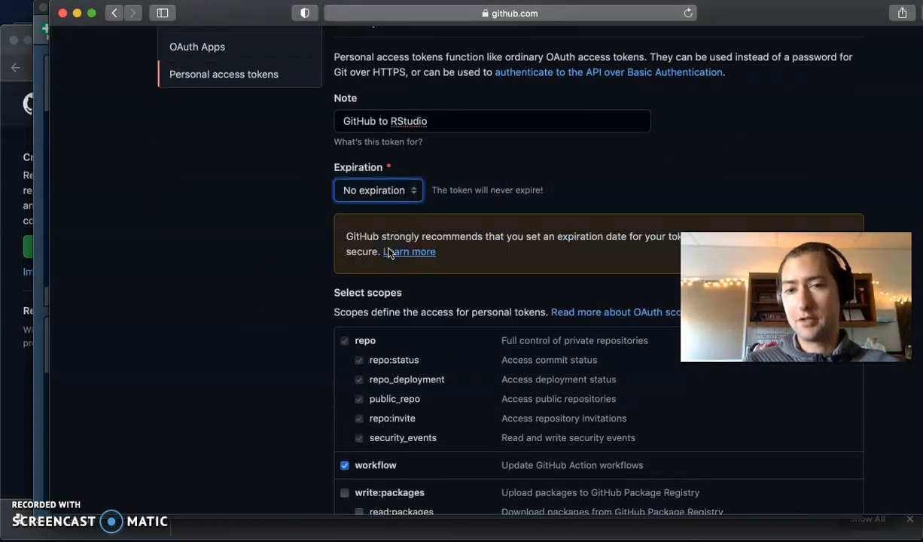
{"action": "scroll", "coordinate": [426, 223], "scroll_direction": "down", "scroll_amount": 2}
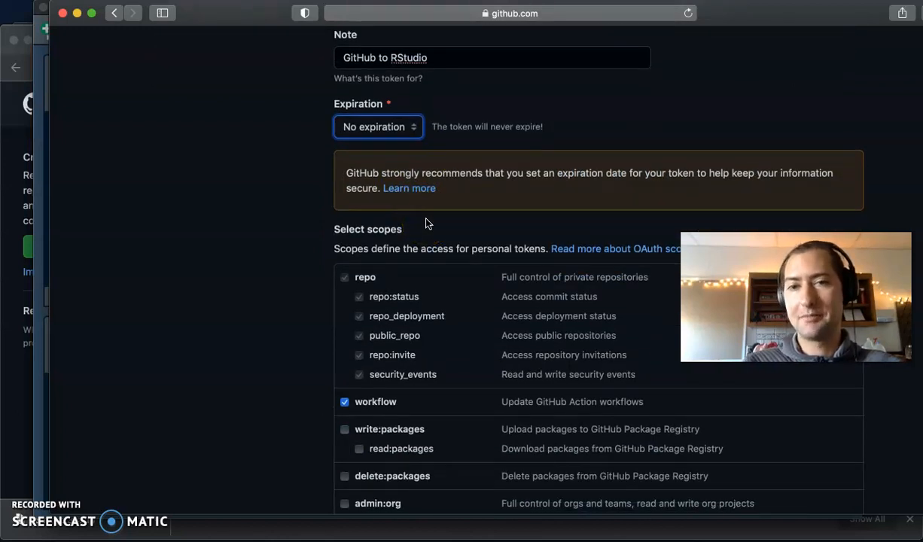
{"action": "left_click", "coordinate": [411, 130]}
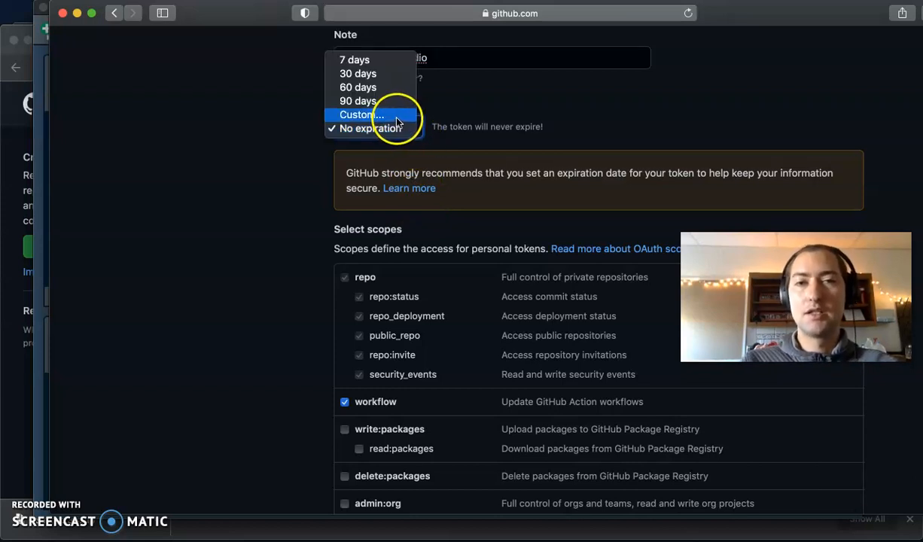
{"action": "left_click", "coordinate": [395, 117]}
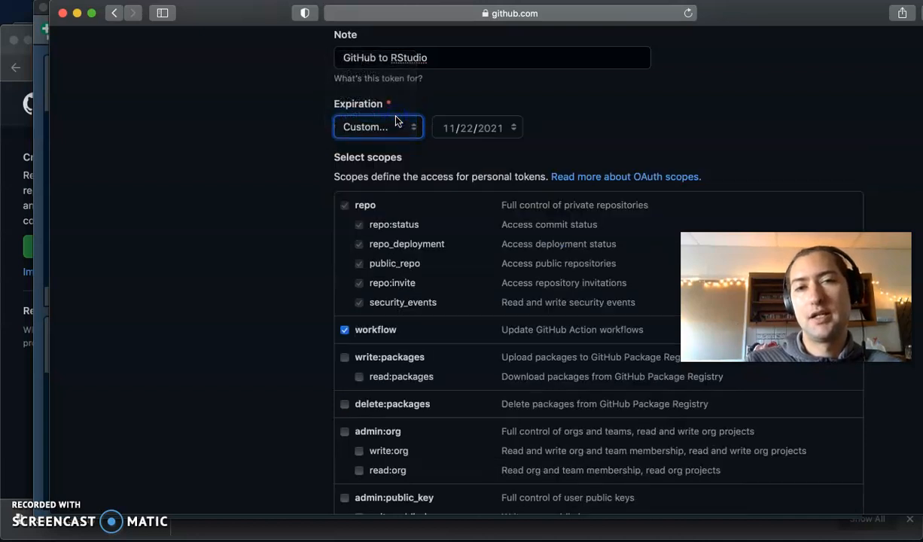
{"action": "left_click", "coordinate": [502, 130]}
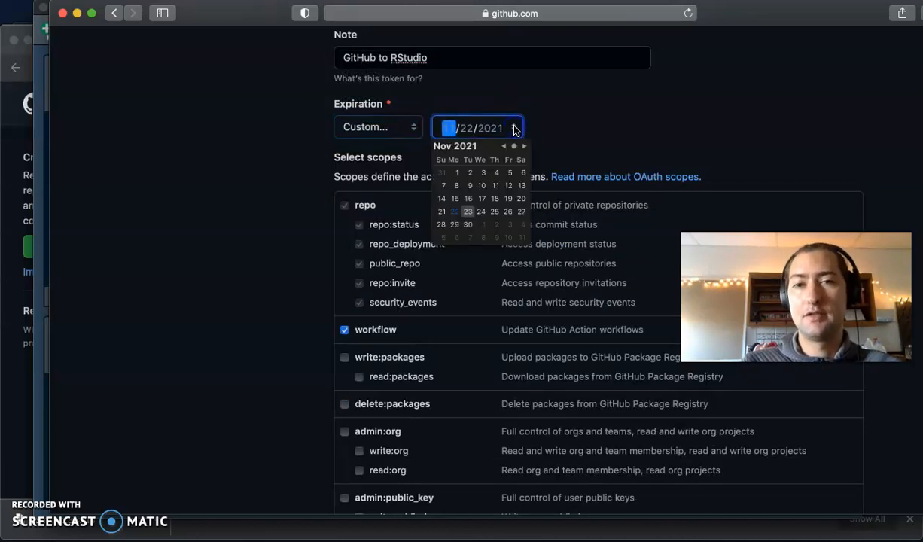
{"action": "left_click", "coordinate": [497, 132]}
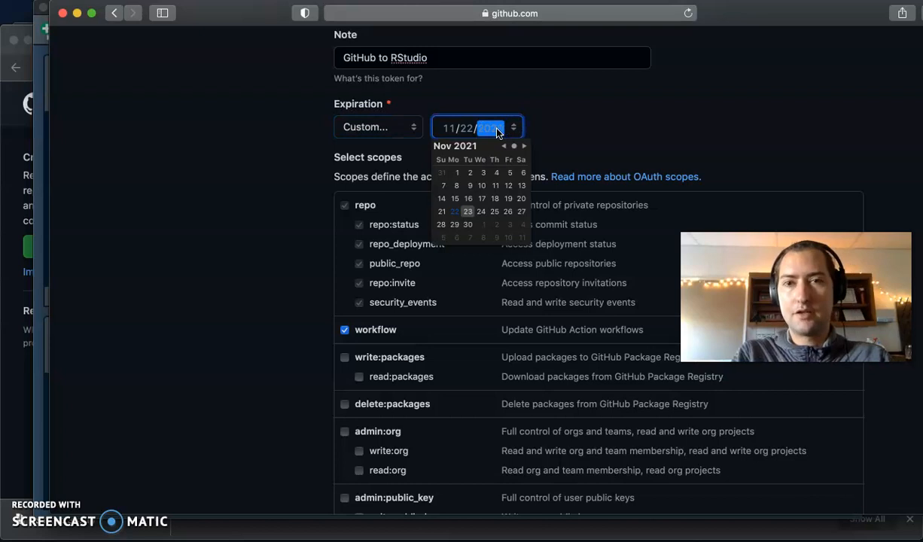
{"action": "left_click", "coordinate": [296, 155]}
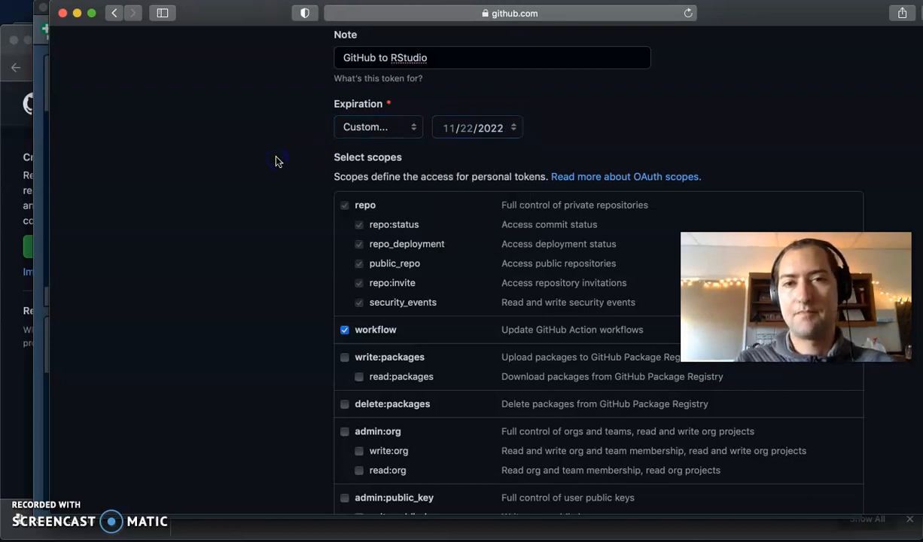
{"action": "scroll", "coordinate": [275, 162], "scroll_direction": "down", "scroll_amount": 1}
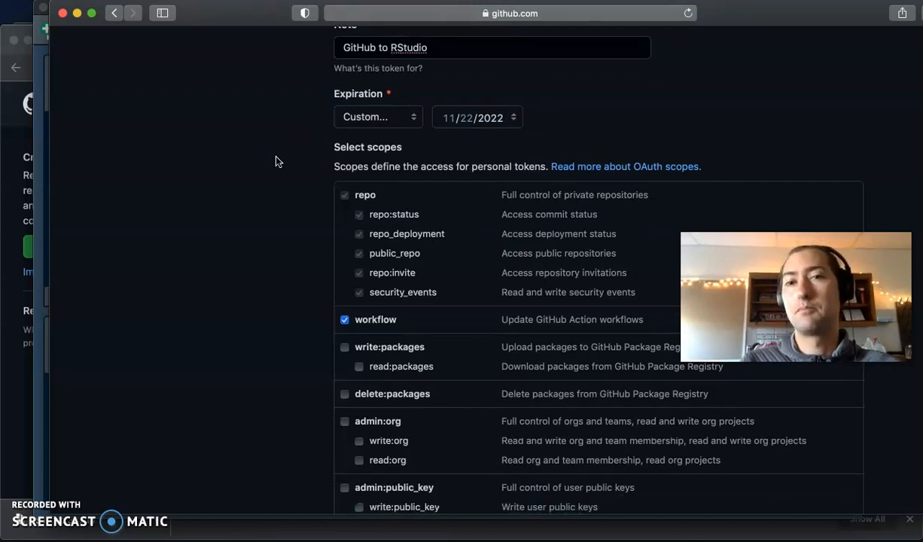
{"action": "scroll", "coordinate": [276, 161], "scroll_direction": "down", "scroll_amount": 5}
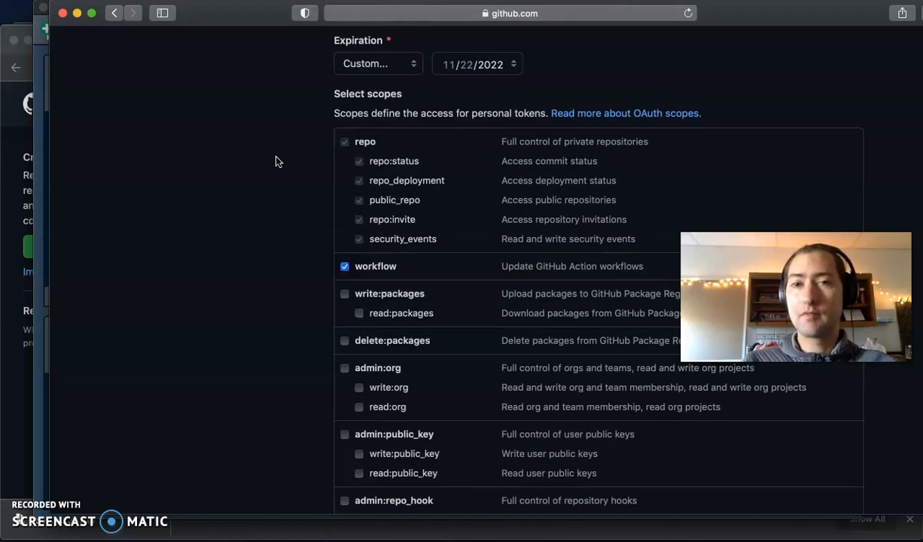
{"action": "scroll", "coordinate": [275, 161], "scroll_direction": "down", "scroll_amount": 1}
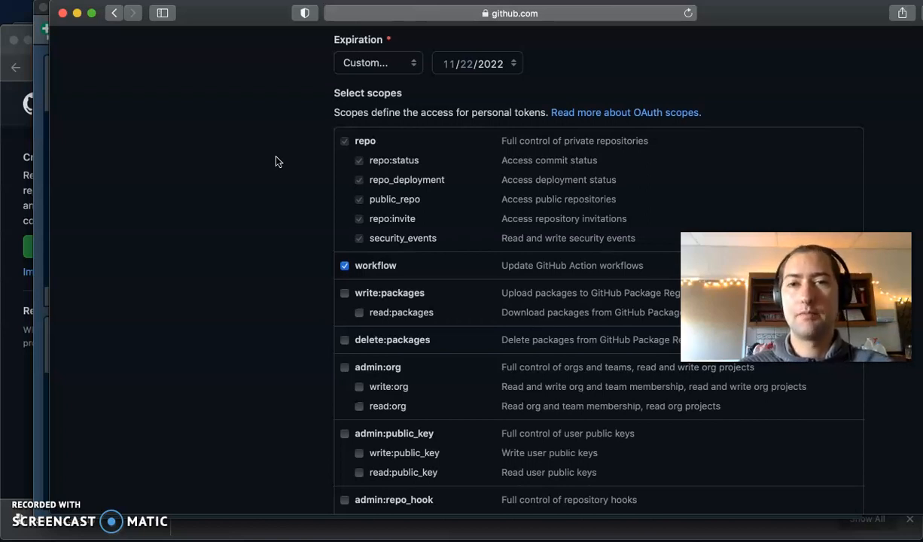
{"action": "scroll", "coordinate": [276, 162], "scroll_direction": "down", "scroll_amount": 1}
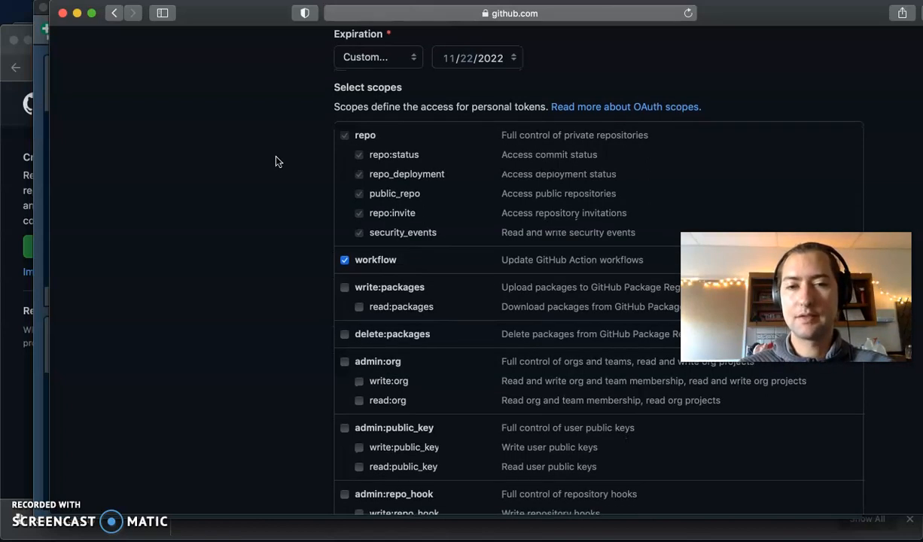
{"action": "scroll", "coordinate": [134, 390], "scroll_direction": "down", "scroll_amount": 3}
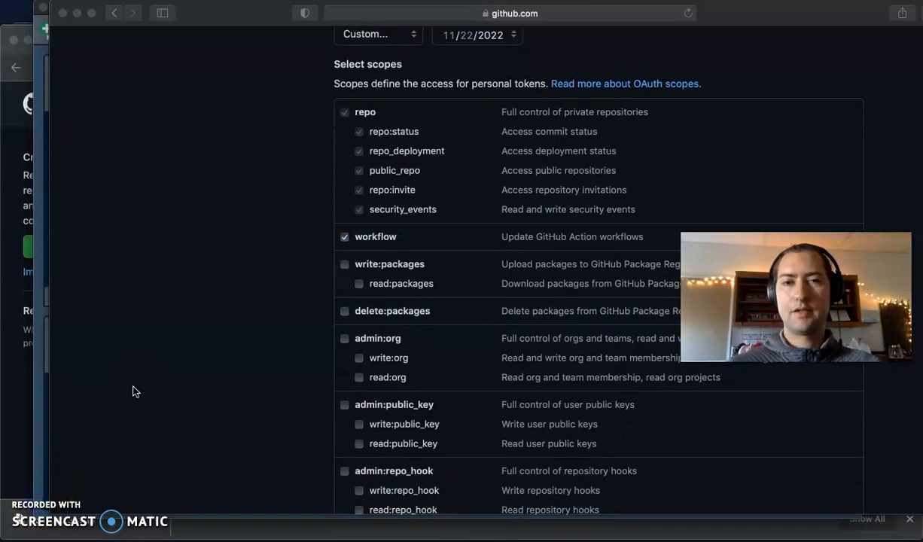
{"action": "scroll", "coordinate": [211, 336], "scroll_direction": "down", "scroll_amount": 5}
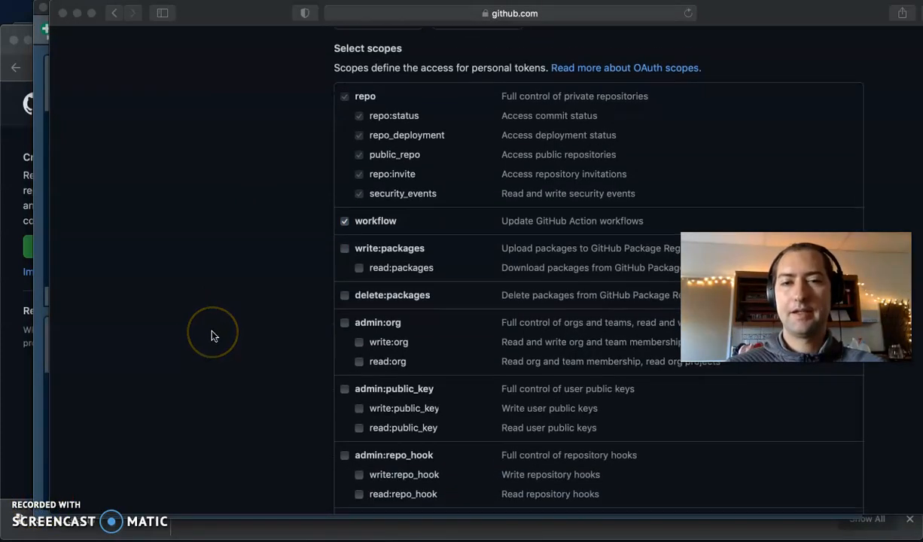
{"action": "scroll", "coordinate": [212, 335], "scroll_direction": "down", "scroll_amount": 8}
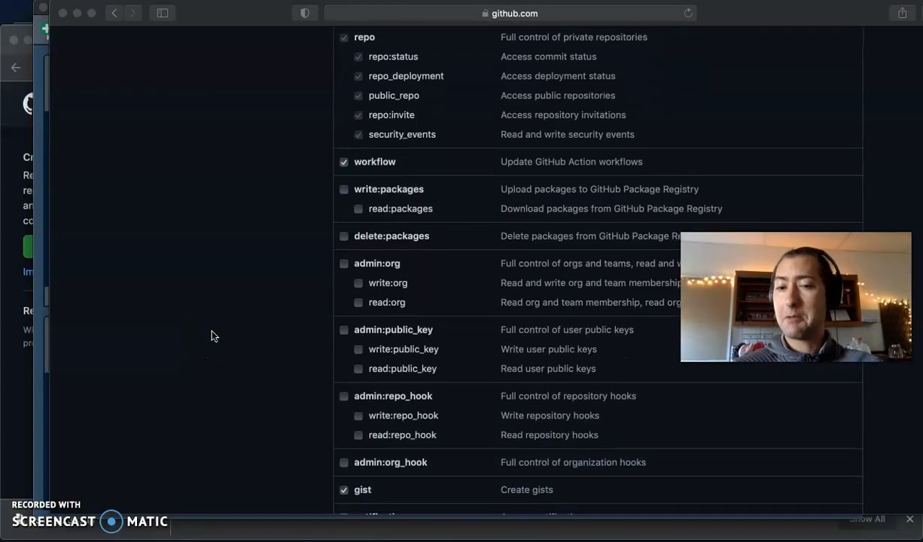
{"action": "scroll", "coordinate": [212, 336], "scroll_direction": "down", "scroll_amount": 1}
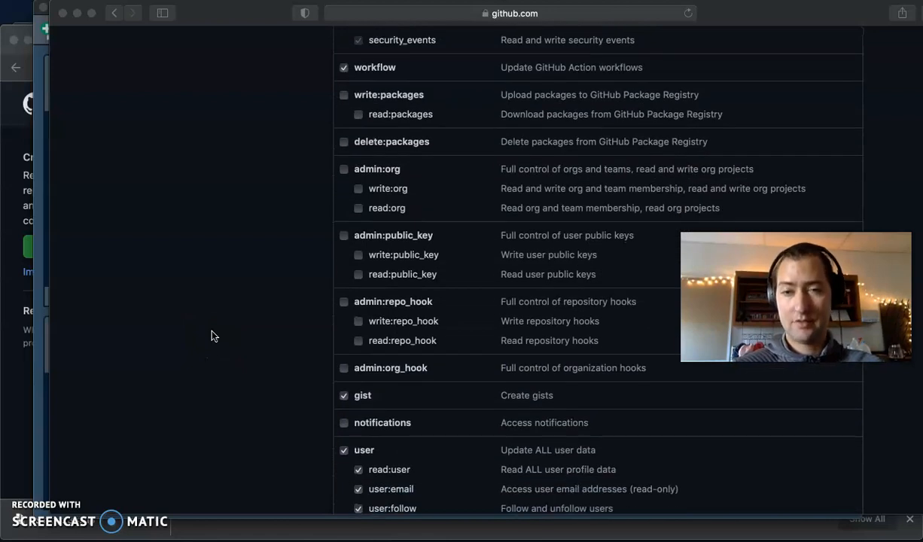
{"action": "scroll", "coordinate": [212, 336], "scroll_direction": "up", "scroll_amount": 12}
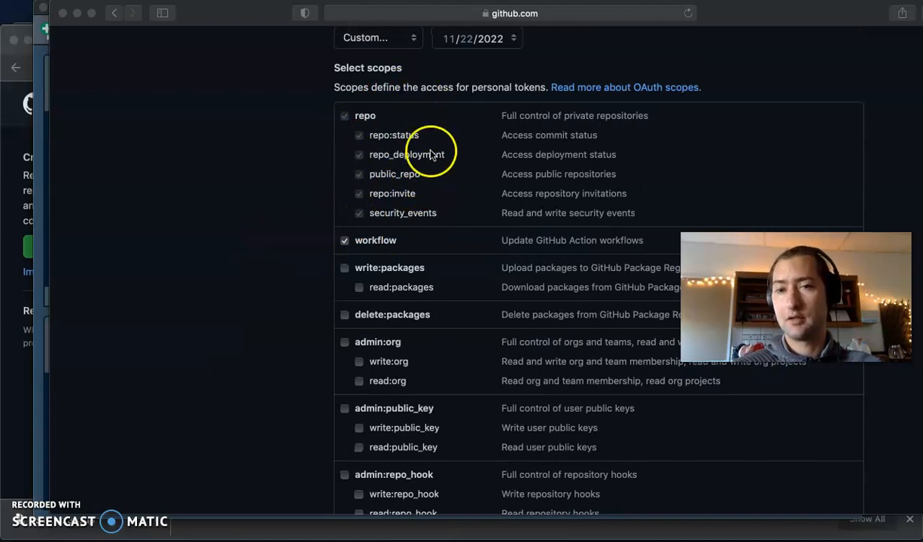
{"action": "scroll", "coordinate": [306, 234], "scroll_direction": "down", "scroll_amount": 8}
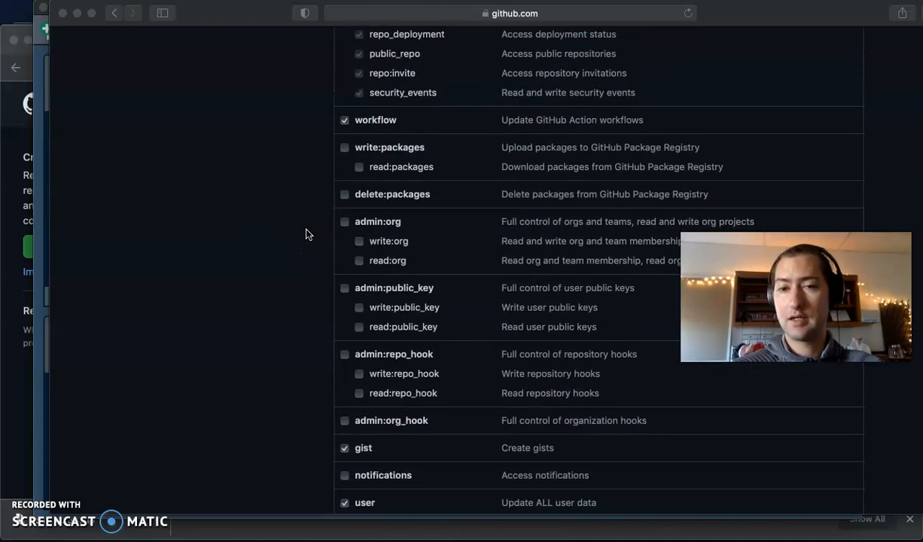
{"action": "scroll", "coordinate": [306, 234], "scroll_direction": "down", "scroll_amount": 10}
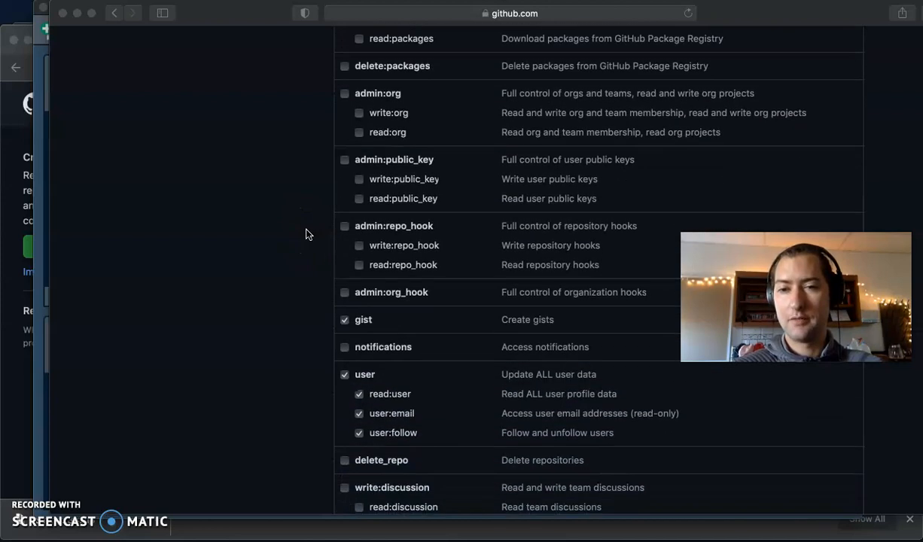
{"action": "scroll", "coordinate": [306, 235], "scroll_direction": "down", "scroll_amount": 6}
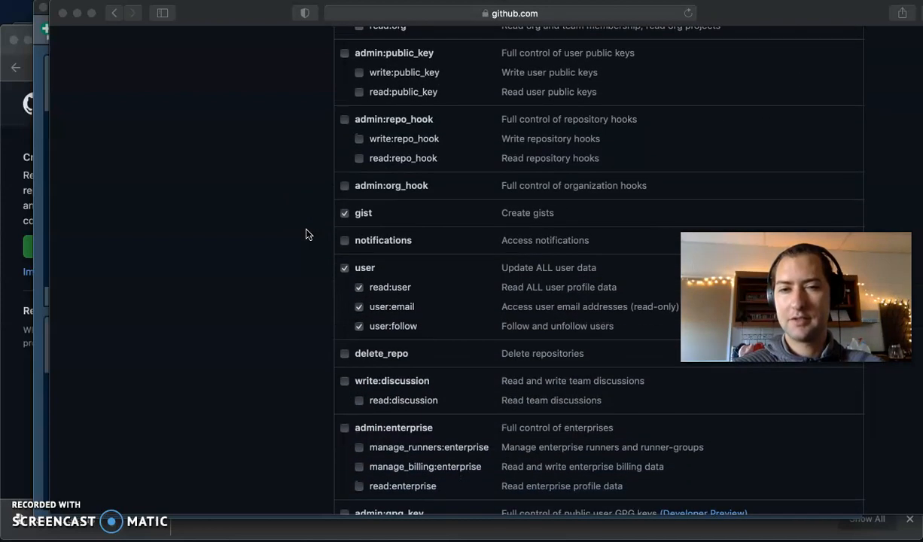
{"action": "scroll", "coordinate": [306, 234], "scroll_direction": "down", "scroll_amount": 4}
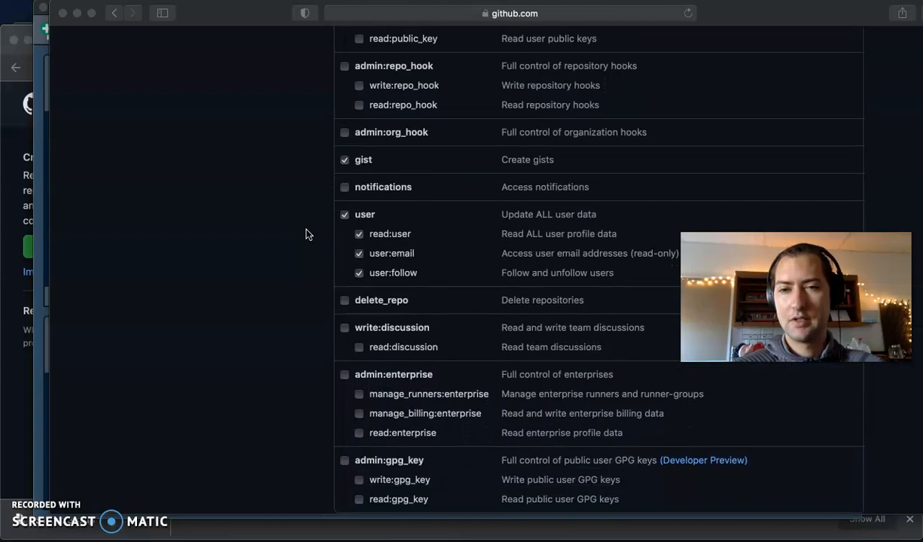
{"action": "scroll", "coordinate": [305, 235], "scroll_direction": "down", "scroll_amount": 4}
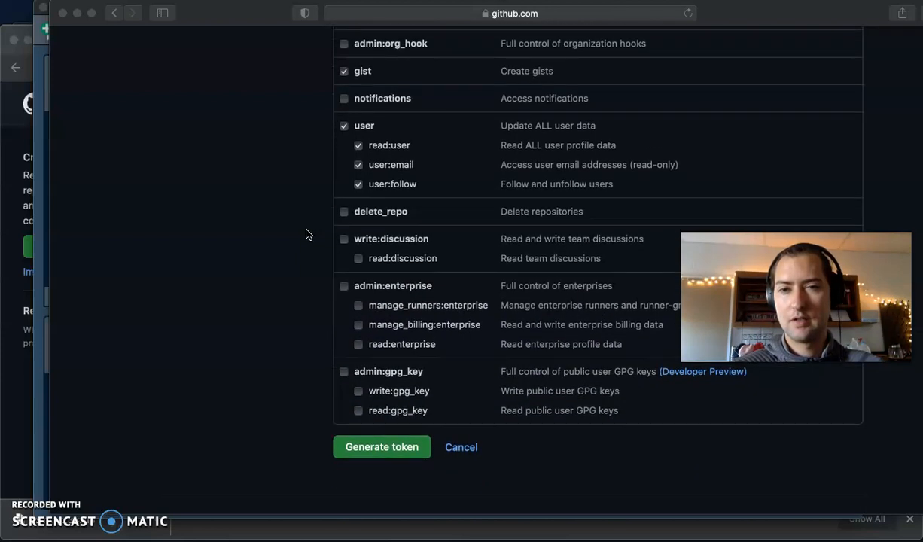
{"action": "scroll", "coordinate": [305, 234], "scroll_direction": "down", "scroll_amount": 2}
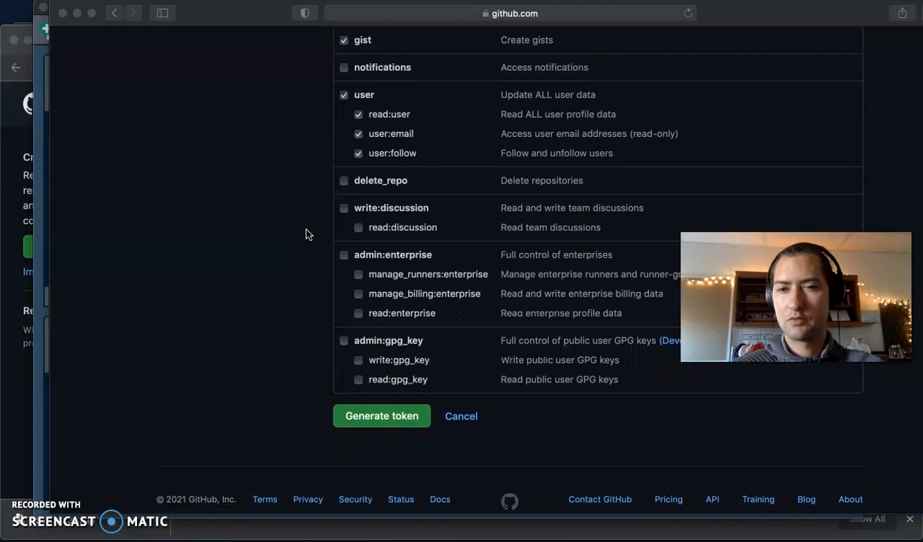
{"action": "scroll", "coordinate": [305, 234], "scroll_direction": "up", "scroll_amount": 6}
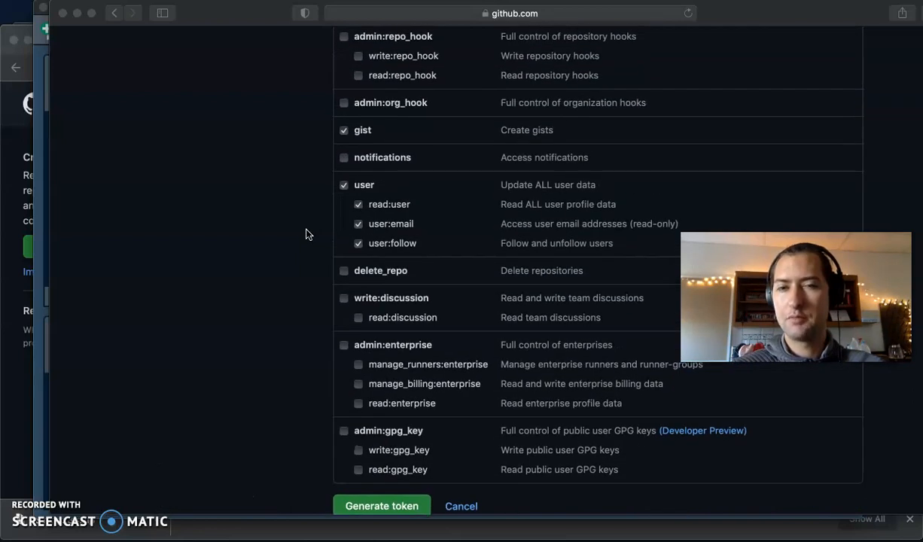
{"action": "scroll", "coordinate": [306, 234], "scroll_direction": "up", "scroll_amount": 20}
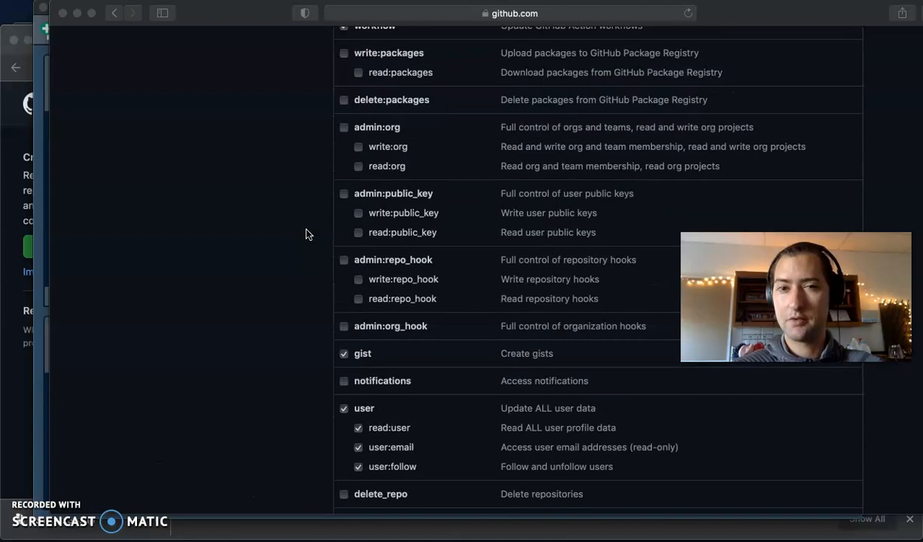
{"action": "scroll", "coordinate": [305, 234], "scroll_direction": "up", "scroll_amount": 3}
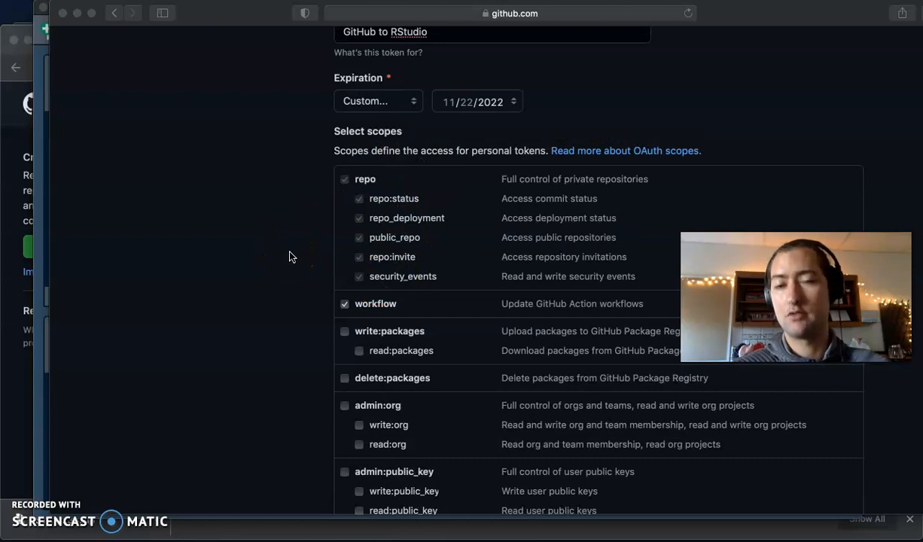
{"action": "scroll", "coordinate": [291, 256], "scroll_direction": "down", "scroll_amount": 8}
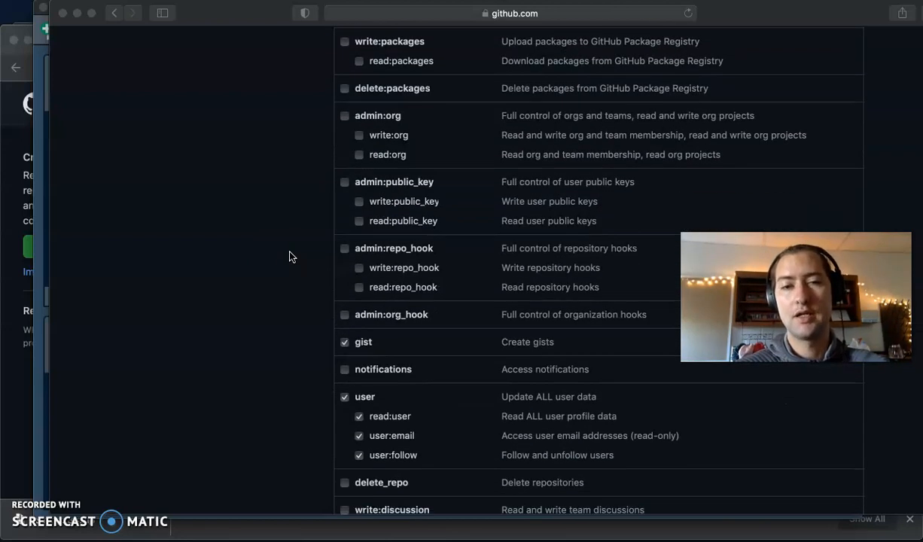
{"action": "scroll", "coordinate": [290, 256], "scroll_direction": "down", "scroll_amount": 2}
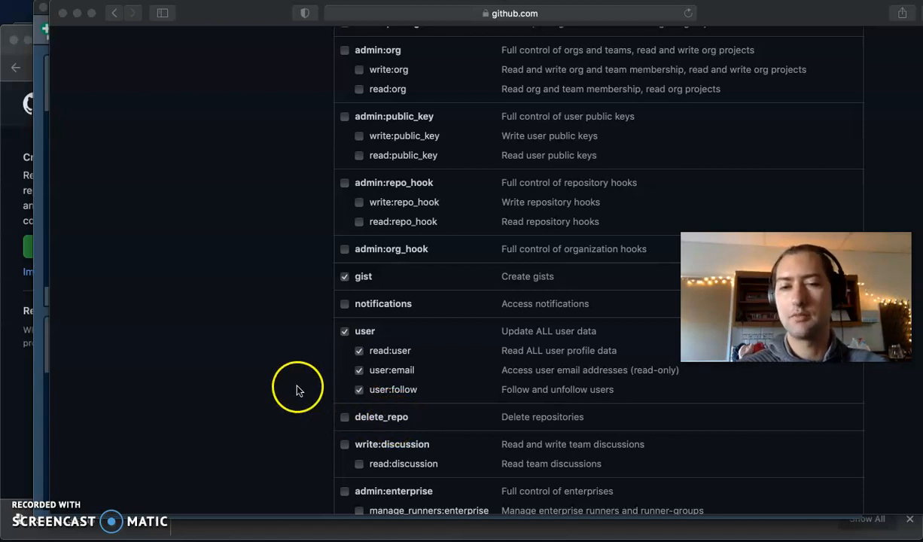
{"action": "scroll", "coordinate": [297, 386], "scroll_direction": "down", "scroll_amount": 1}
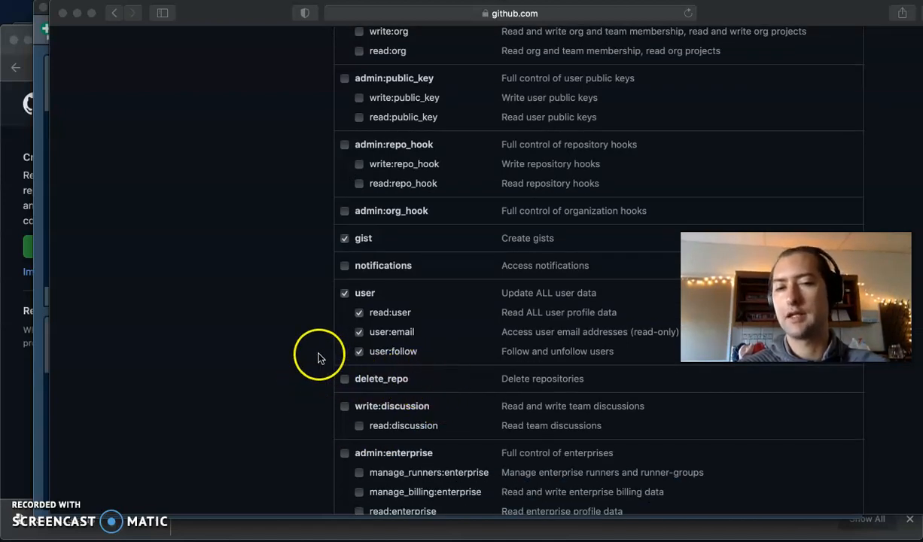
{"action": "scroll", "coordinate": [318, 358], "scroll_direction": "down", "scroll_amount": 5}
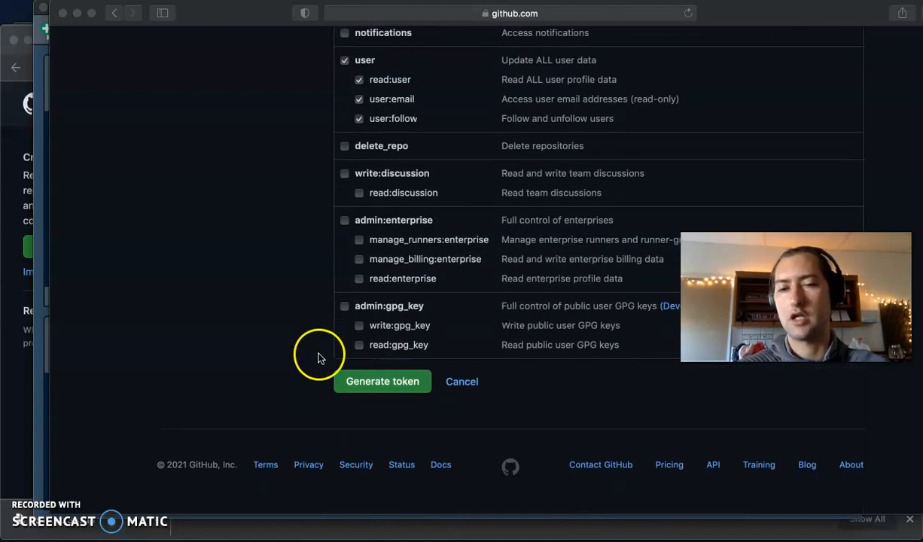
- Generate the 'GitHub to RStudio' token with the chosen scopes
{"action": "left_click", "coordinate": [369, 387]}
{"action": "left_click", "coordinate": [30, 509]}
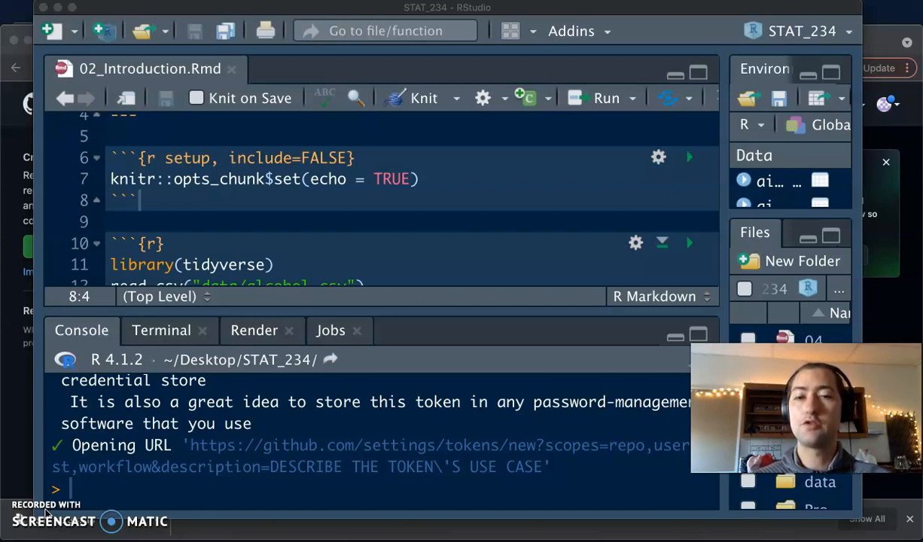
- Install the credentials package, agreeing to restart R, and load it with library(credentials)
{"action": "left_click", "coordinate": [175, 489]}
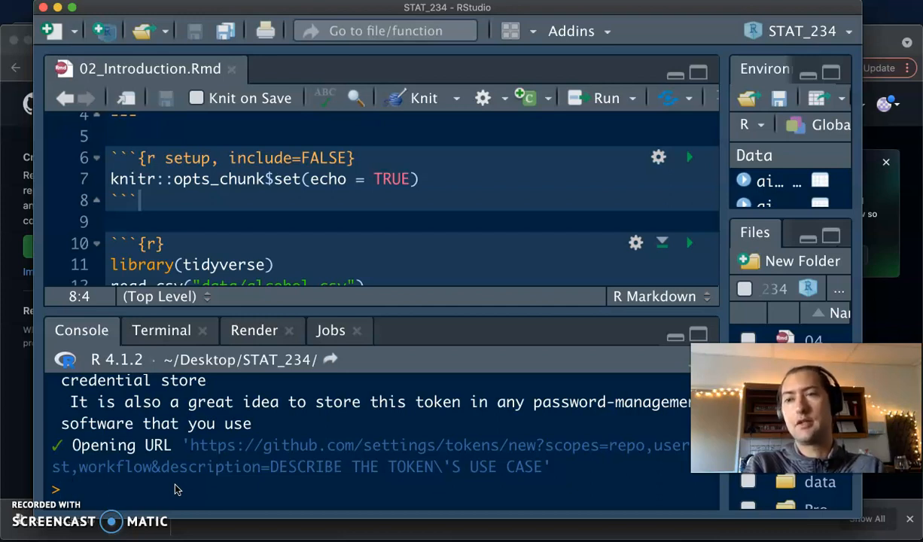
{"action": "type", "text": "install"}
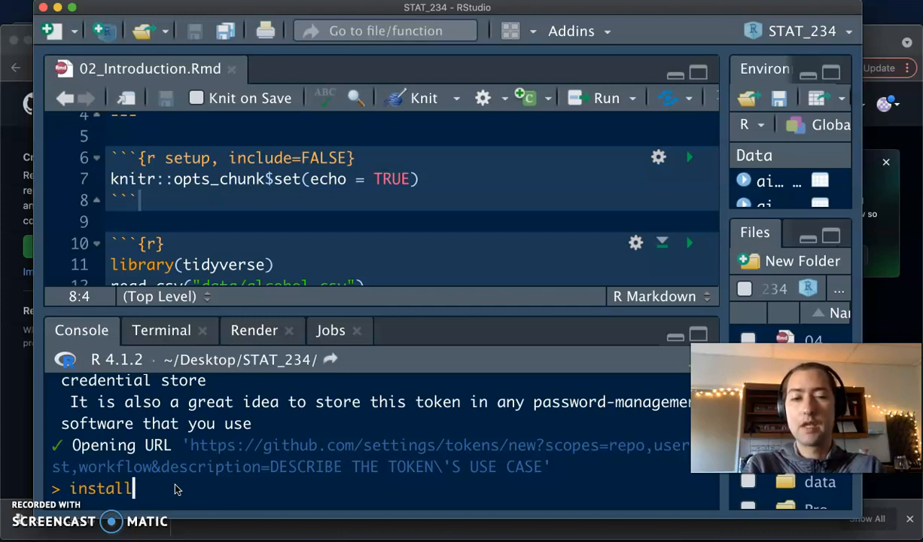
{"action": "type", "text": ".packages(\"creden"}
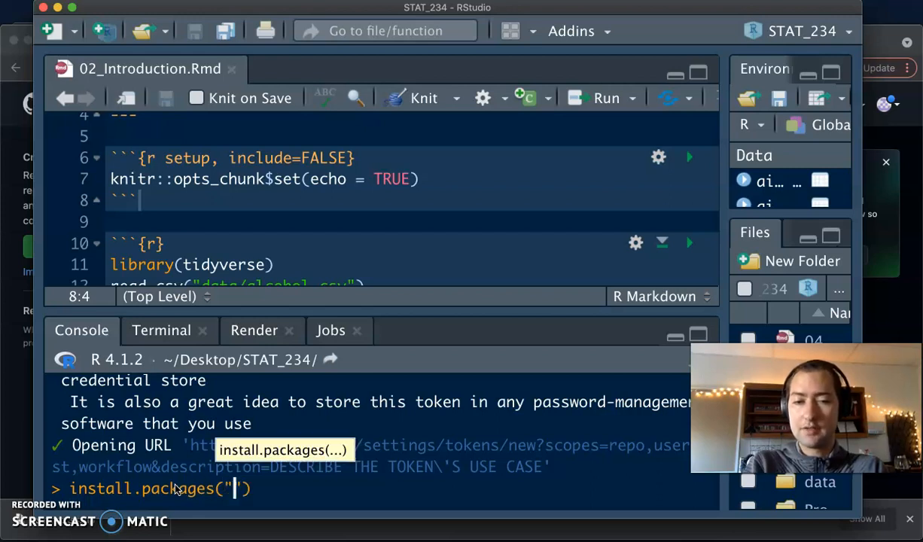
{"action": "type", "text": "tials"}
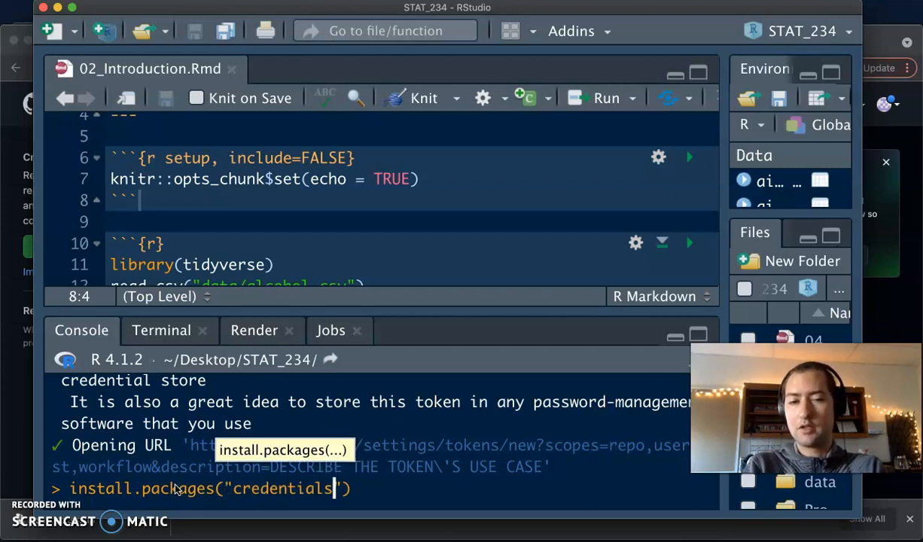
{"action": "key", "text": "Return"}
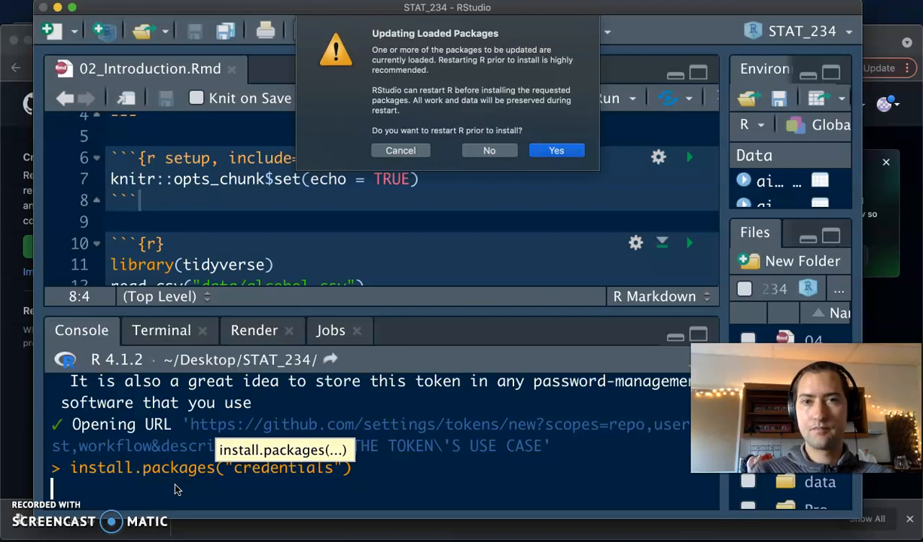
{"action": "left_click", "coordinate": [557, 150]}
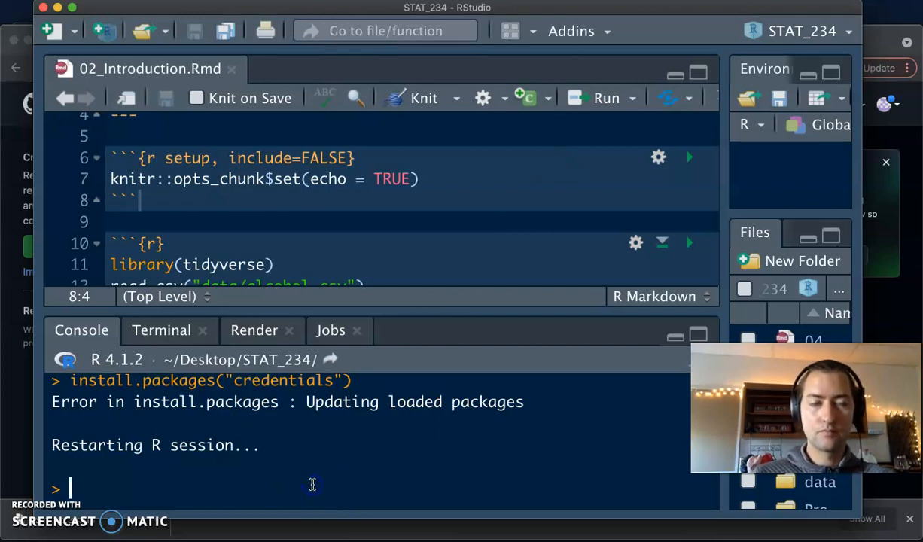
{"action": "type", "text": "library(credentials"}
{"action": "key", "text": "Return"}
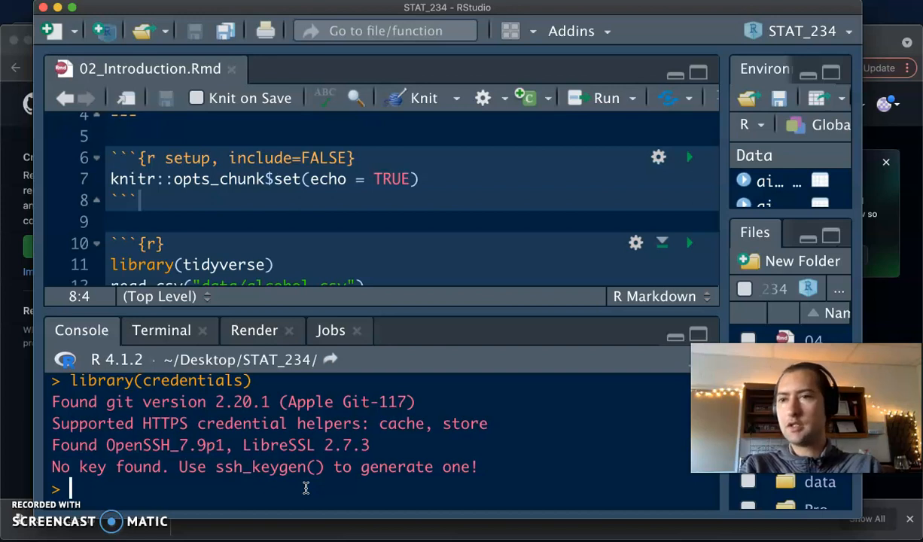
- Enter set_github_pat("") and place the cursor between the quotes for the token
{"action": "type", "text": "set_github_pat"}
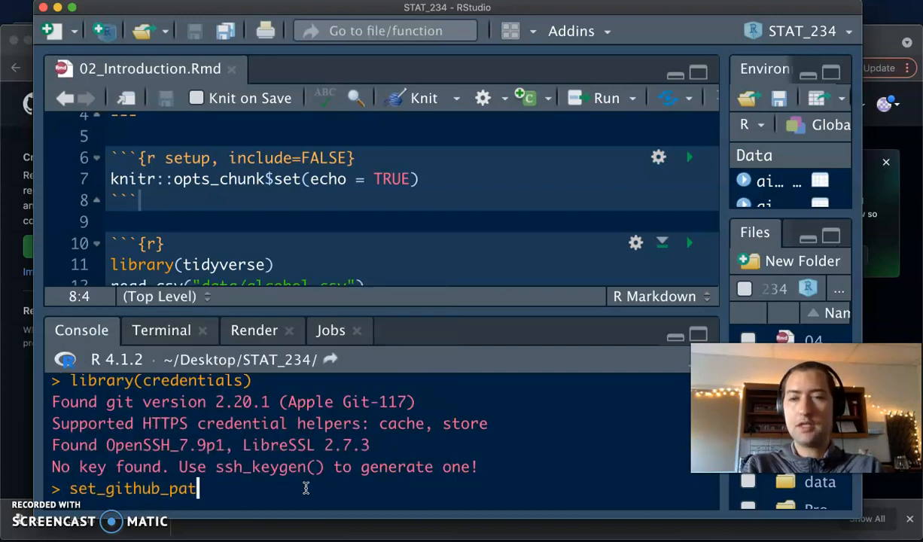
{"action": "type", "text": "(\""}
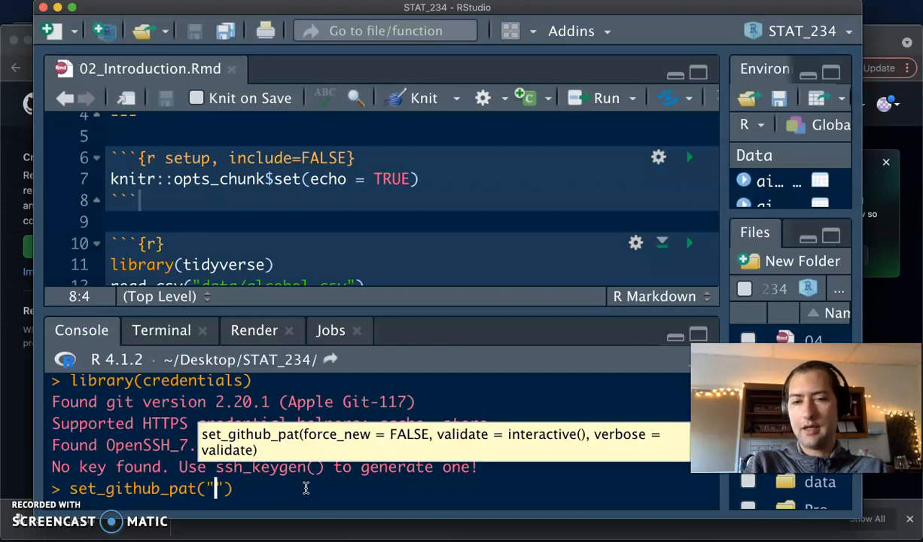
{"action": "left_click", "coordinate": [225, 488]}
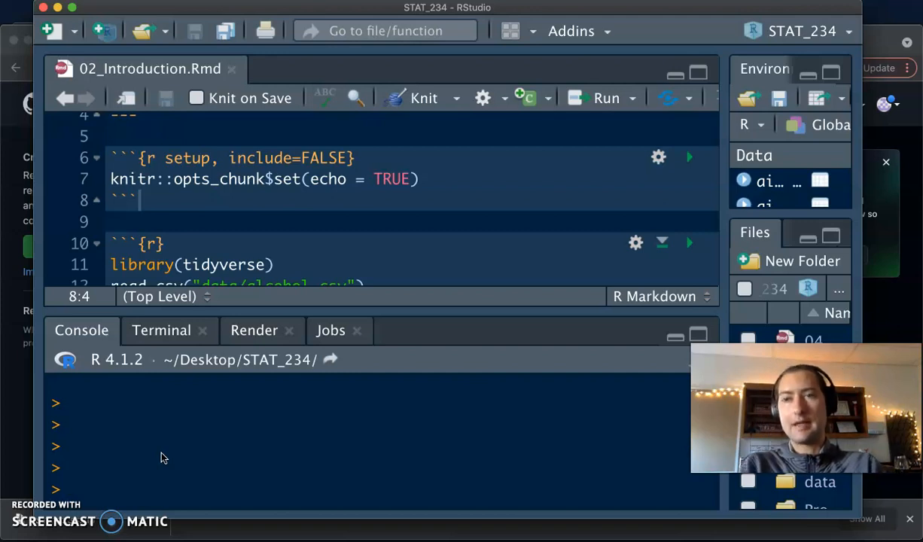
- Run usethis::git_sitrep() in the console to report Git and GitHub token status
{"action": "type", "text": "usethis::"}
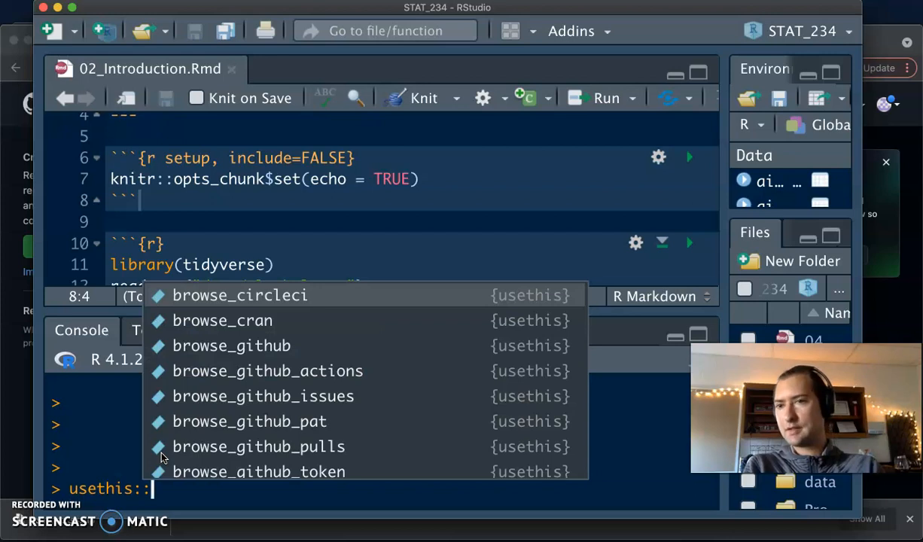
{"action": "type", "text": "git_sit"}
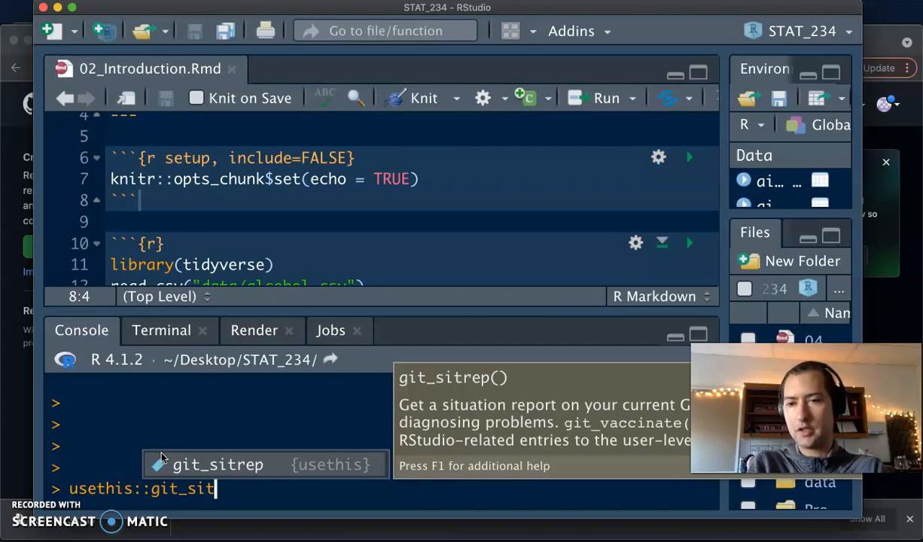
{"action": "type", "text": "rep()"}
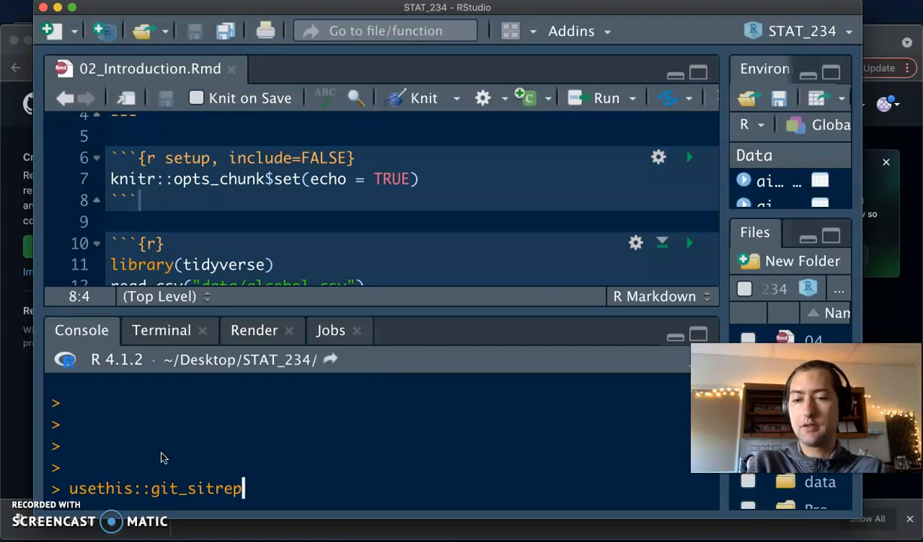
{"action": "left_click", "coordinate": [158, 478]}
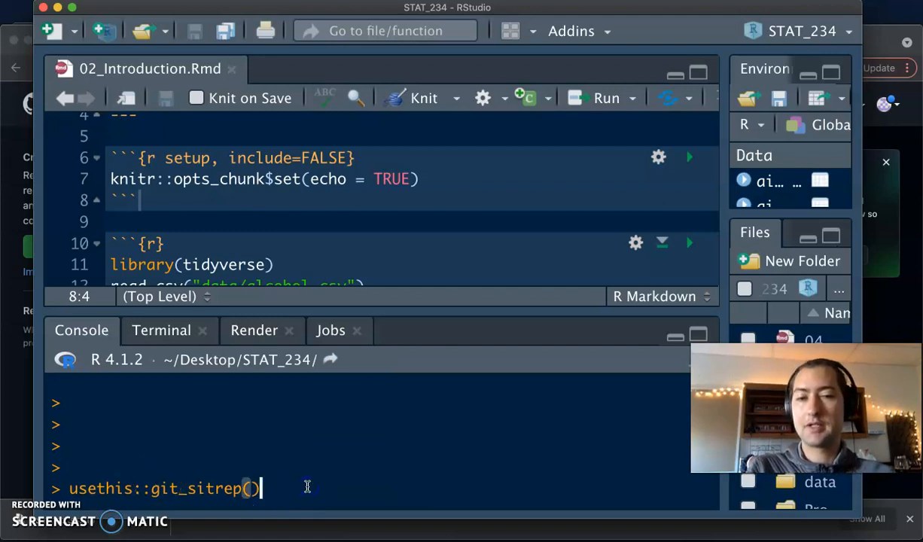
{"action": "left_click", "coordinate": [253, 487]}
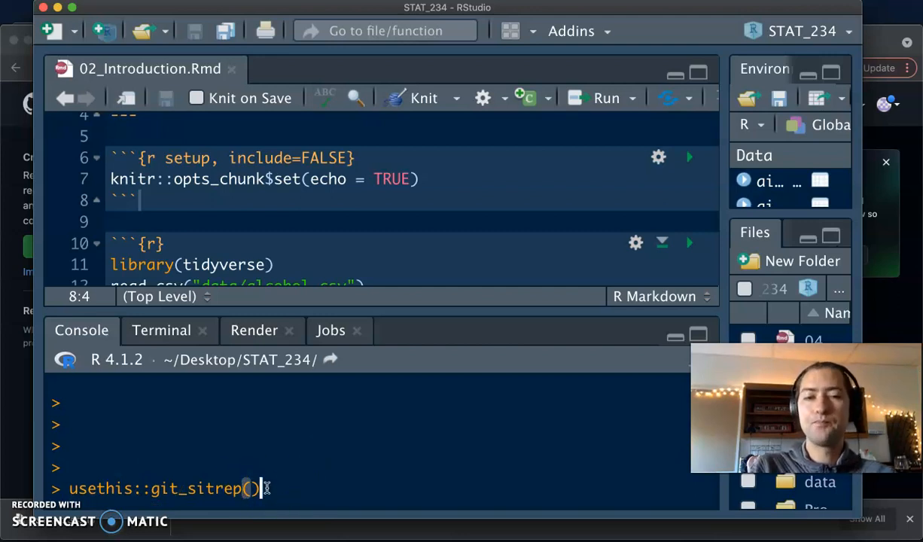
{"action": "key", "text": "Return"}
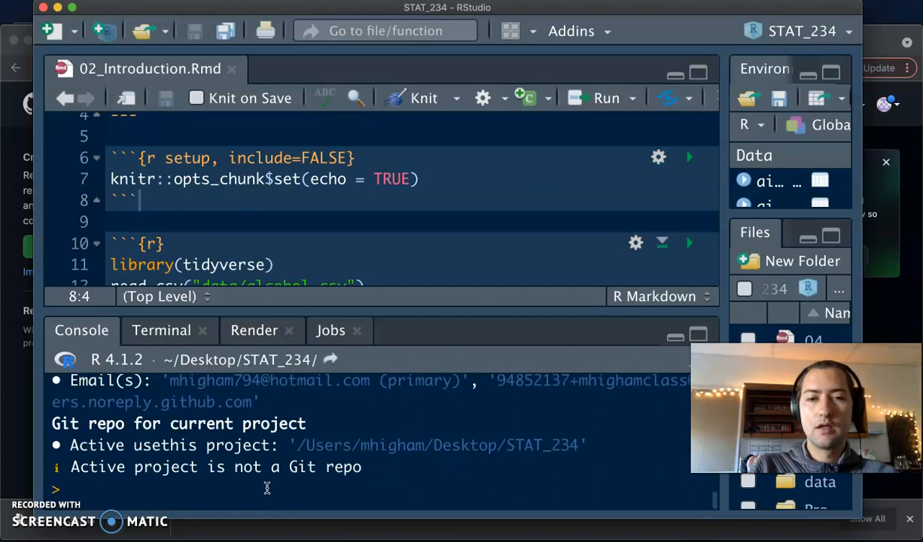
{"action": "scroll", "coordinate": [266, 488], "scroll_direction": "up", "scroll_amount": 5}
{"action": "scroll", "coordinate": [266, 488], "scroll_direction": "up", "scroll_amount": 4}
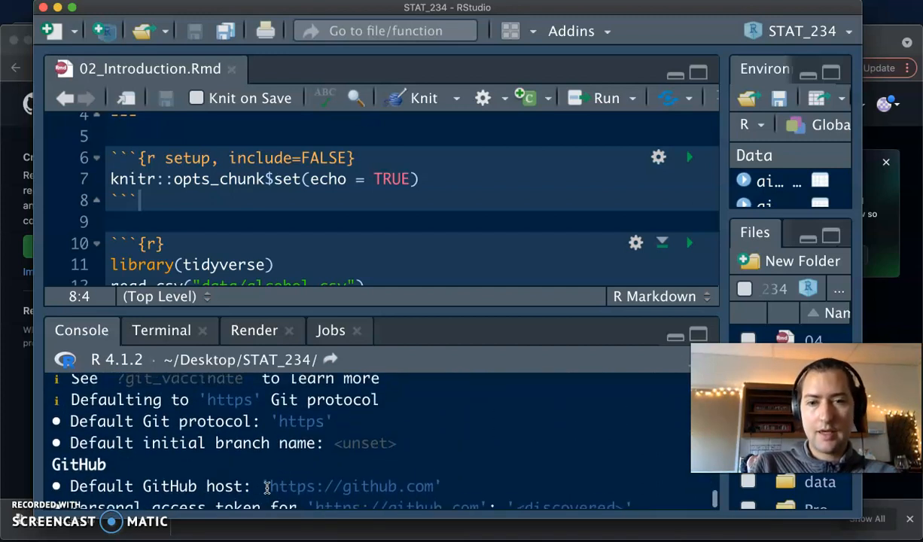
{"action": "scroll", "coordinate": [266, 488], "scroll_direction": "up", "scroll_amount": 4}
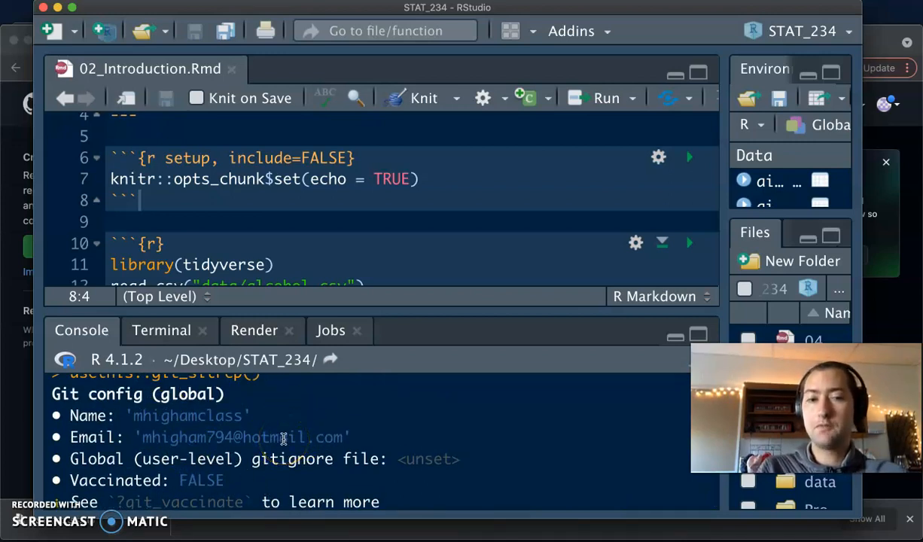
{"action": "scroll", "coordinate": [283, 439], "scroll_direction": "down", "scroll_amount": 3}
{"action": "scroll", "coordinate": [181, 441], "scroll_direction": "down", "scroll_amount": 1}
{"action": "scroll", "coordinate": [180, 443], "scroll_direction": "down", "scroll_amount": 4}
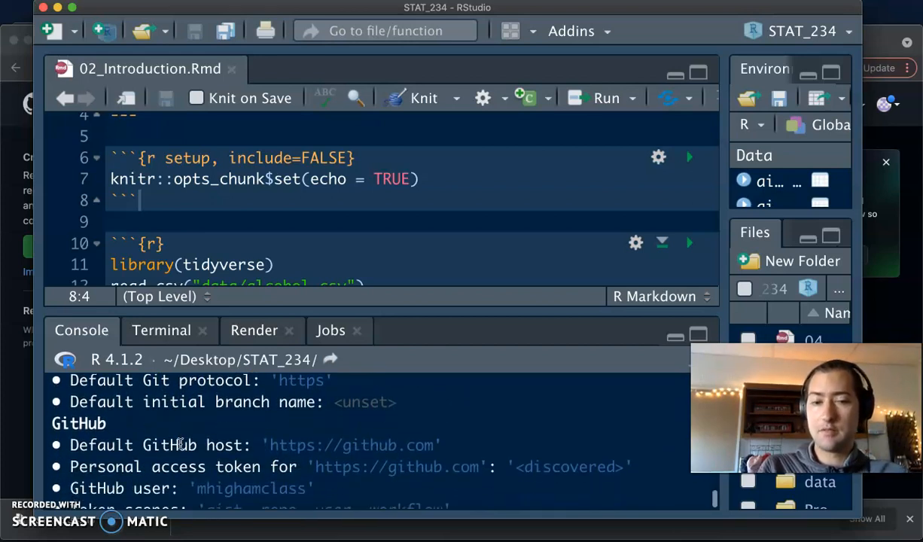
{"action": "scroll", "coordinate": [180, 443], "scroll_direction": "down", "scroll_amount": 1}
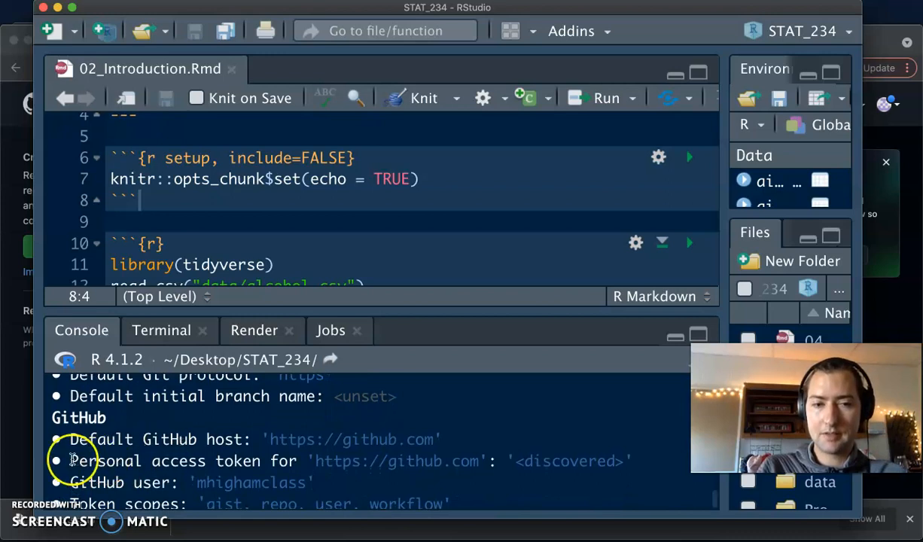
{"action": "left_click_drag", "start_coordinate": [70, 461], "coordinate": [282, 463]}
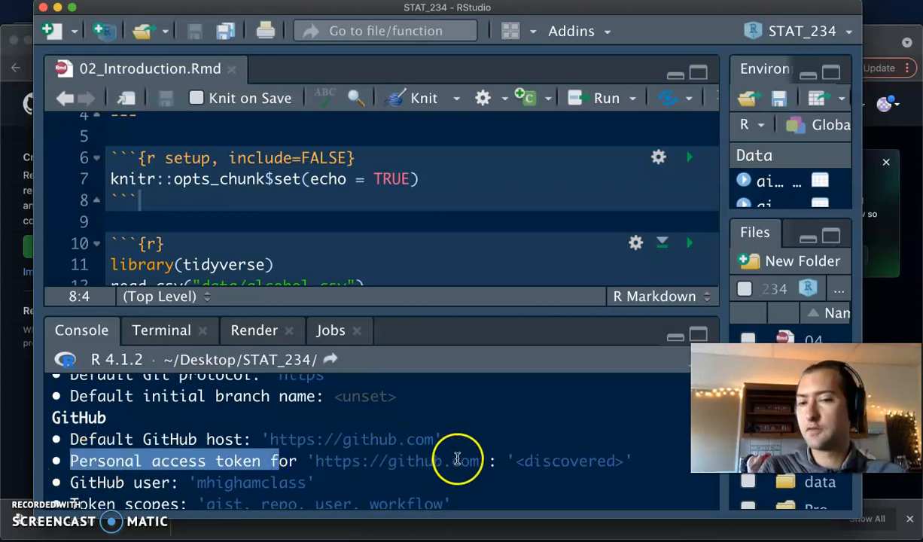
{"action": "left_click", "coordinate": [571, 462]}
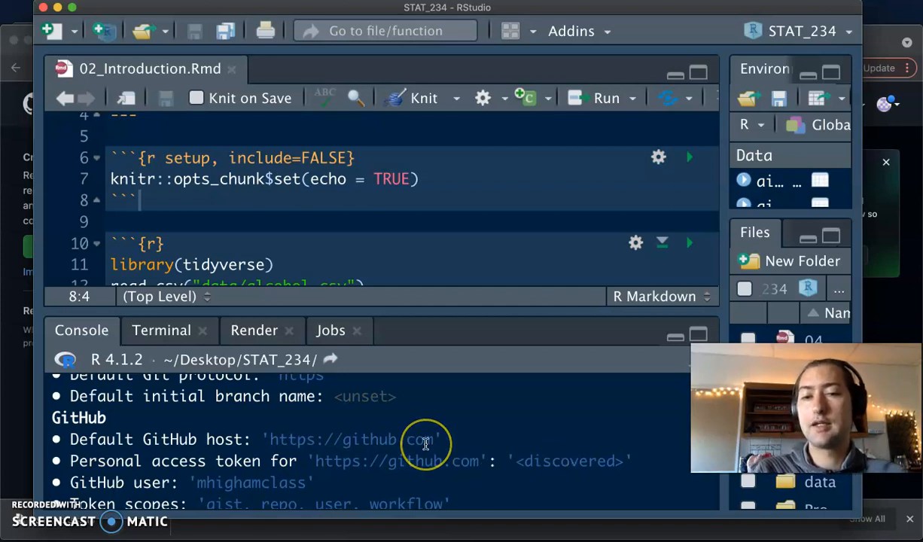
{"action": "scroll", "coordinate": [424, 445], "scroll_direction": "down", "scroll_amount": 2}
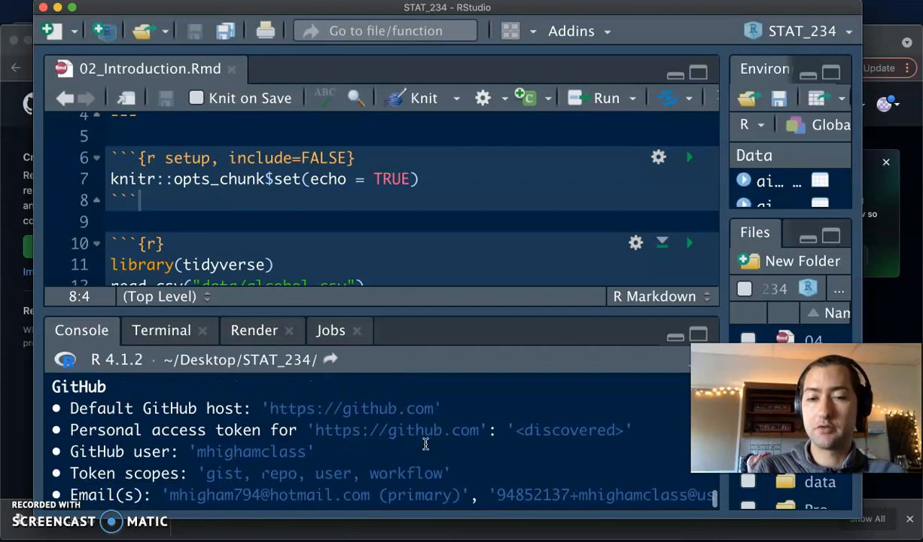
{"action": "scroll", "coordinate": [425, 444], "scroll_direction": "down", "scroll_amount": 1}
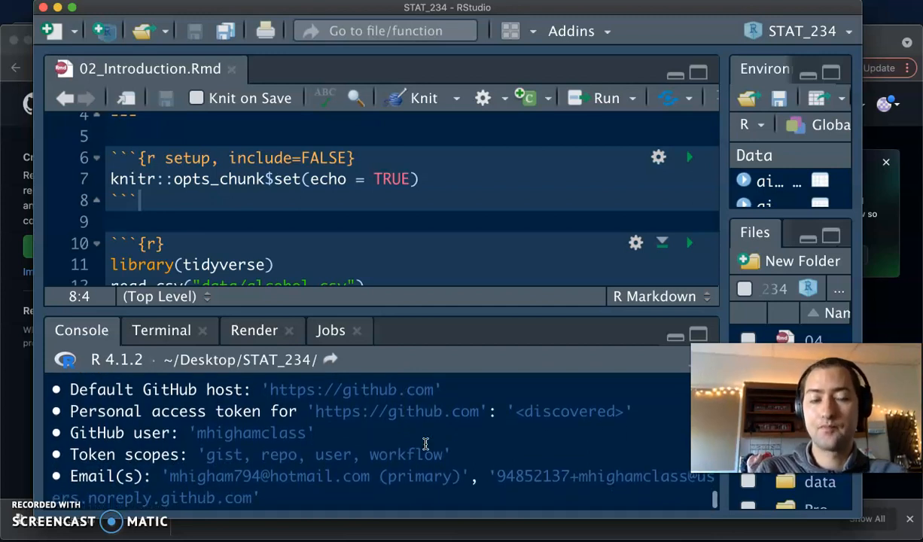
{"action": "scroll", "coordinate": [425, 445], "scroll_direction": "down", "scroll_amount": 1}
{"action": "scroll", "coordinate": [425, 445], "scroll_direction": "down", "scroll_amount": 3}
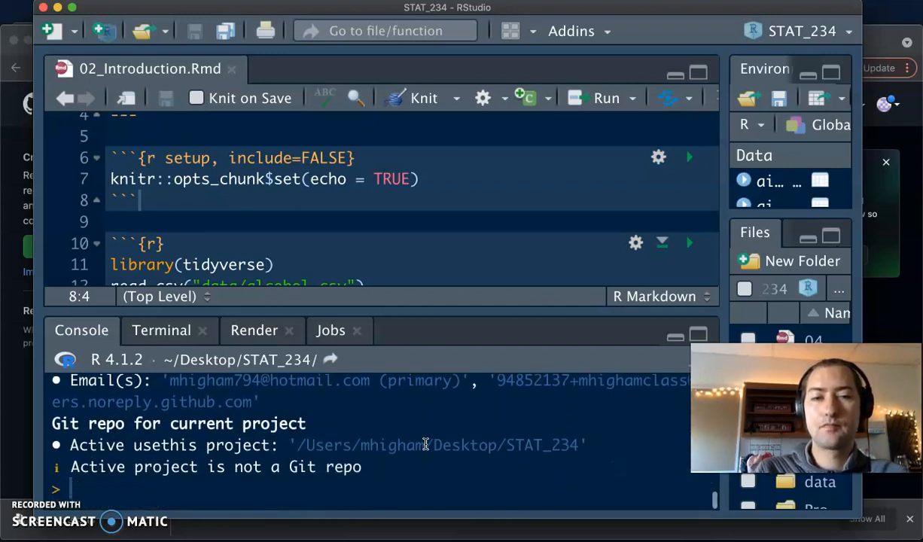
{"action": "left_click", "coordinate": [241, 476]}
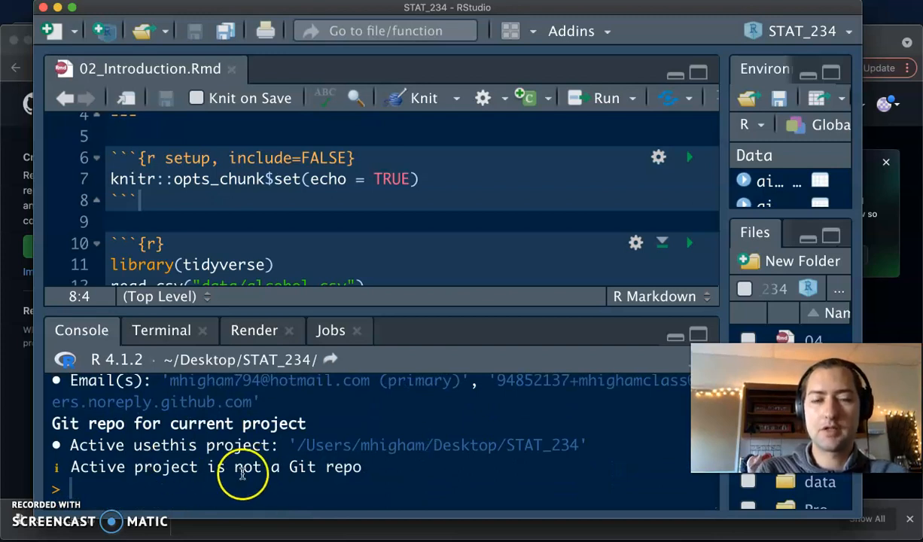